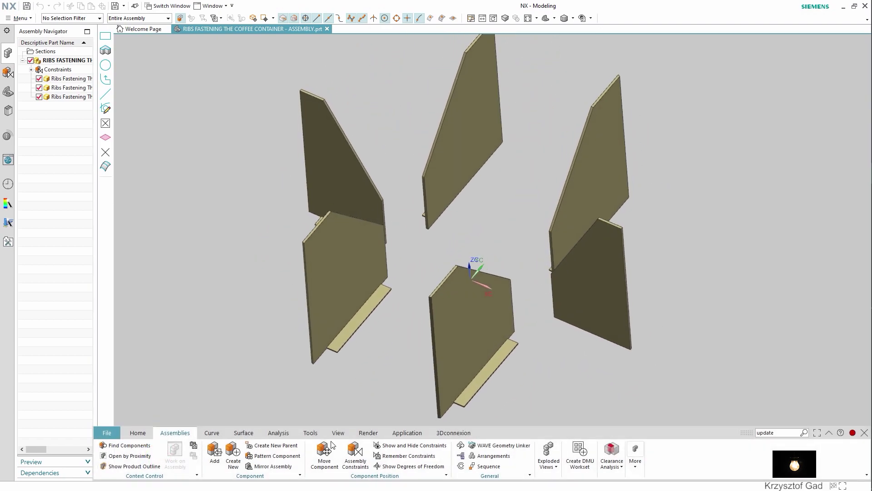
- Switch the ribs assembly from Modeling into the Drafting application
click(407, 433)
click(173, 452)
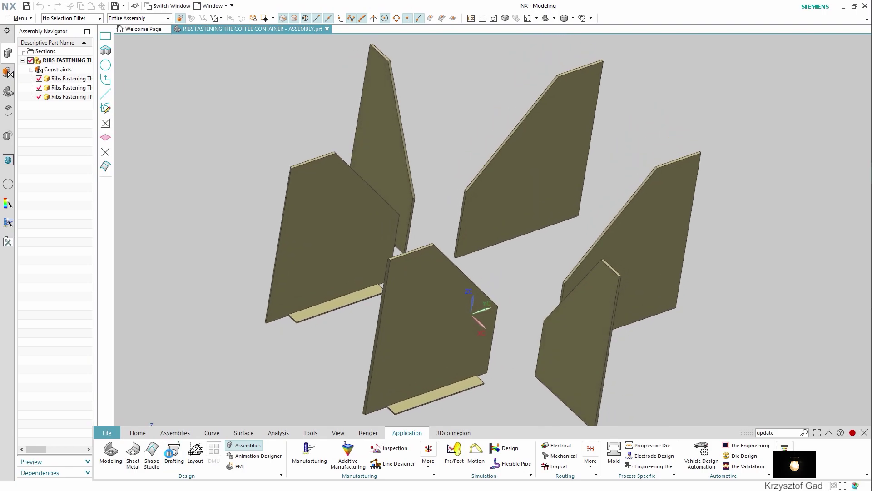
- Create an A3-size drawing sheet and dismiss the title block fields
click(147, 113)
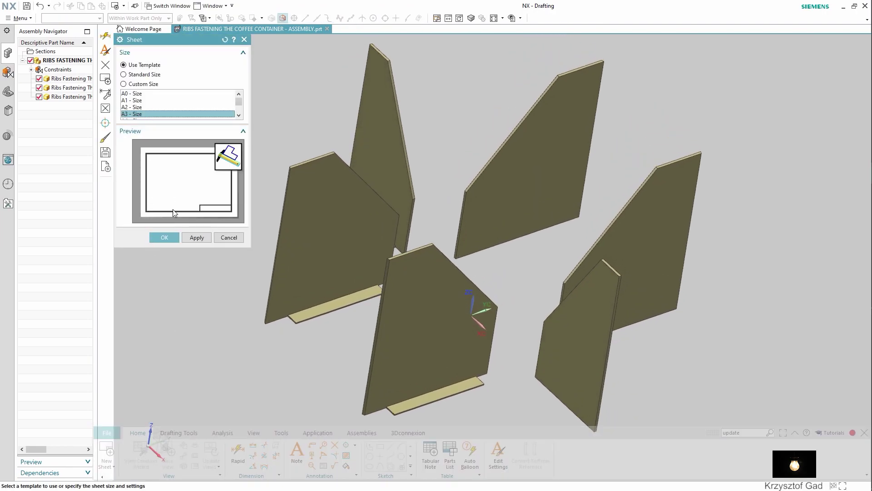
click(164, 237)
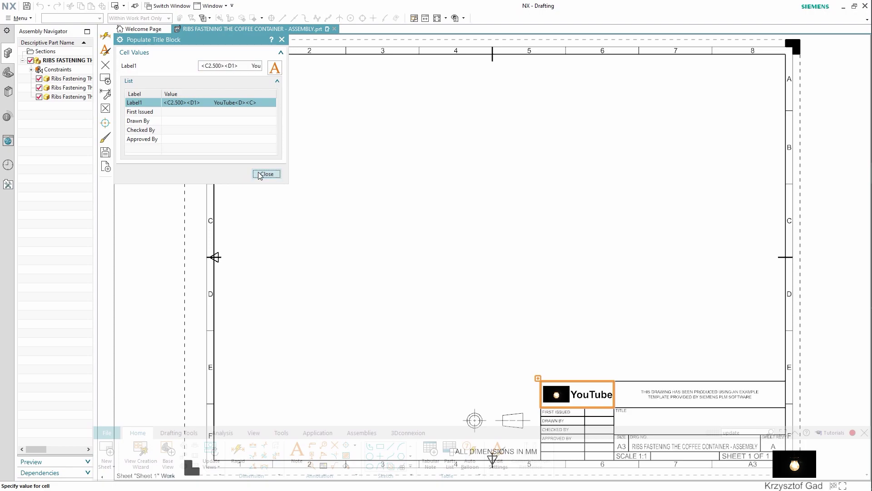
click(260, 175)
- Place a Top base view reoriented so its X direction runs along the Y-axis
click(145, 64)
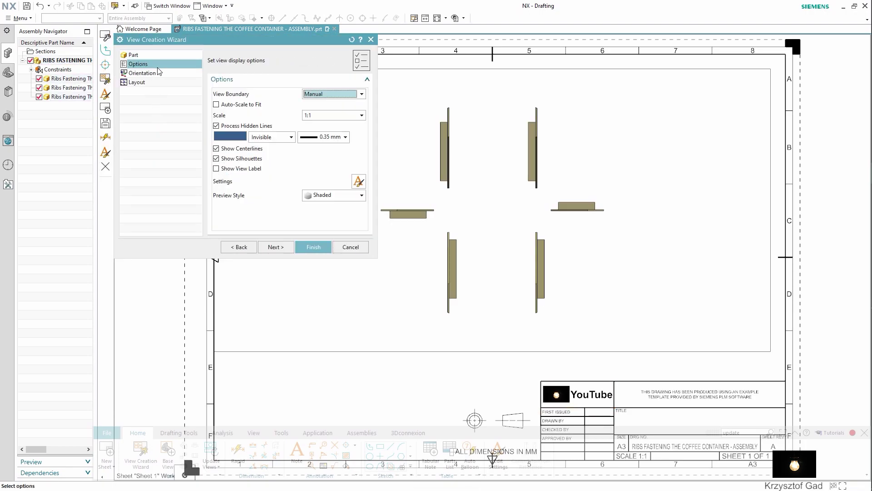
click(142, 73)
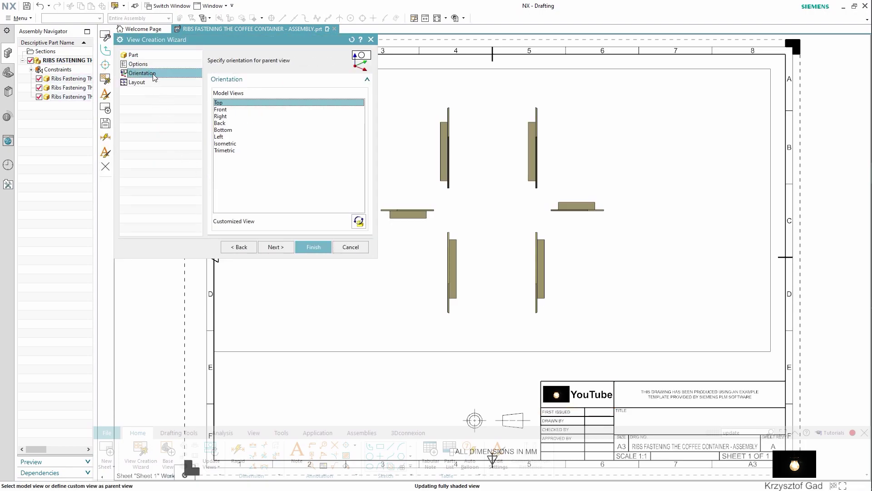
click(358, 221)
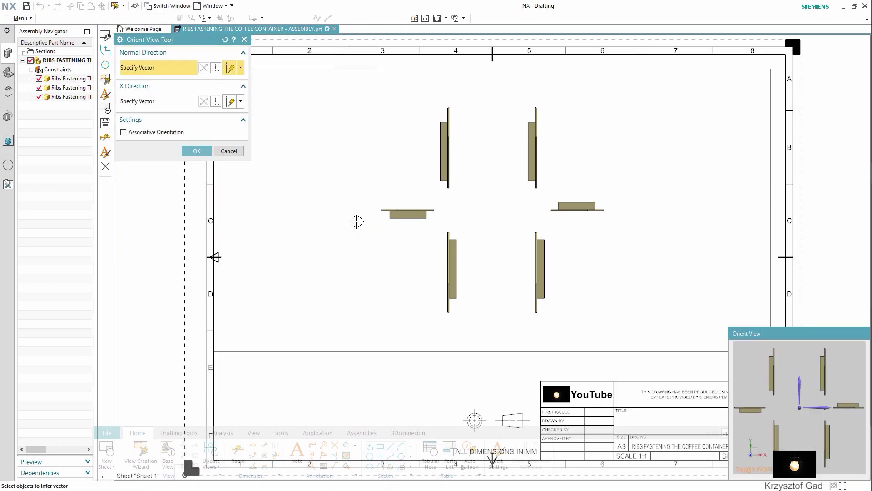
click(205, 107)
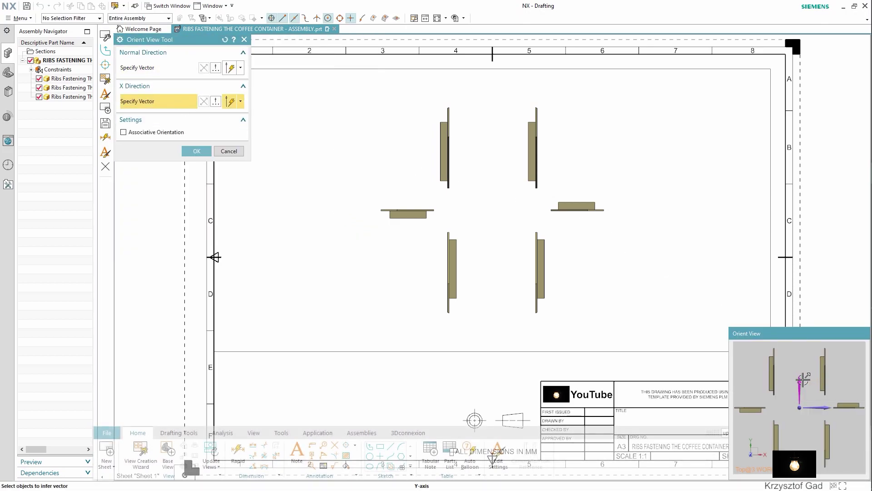
click(309, 160)
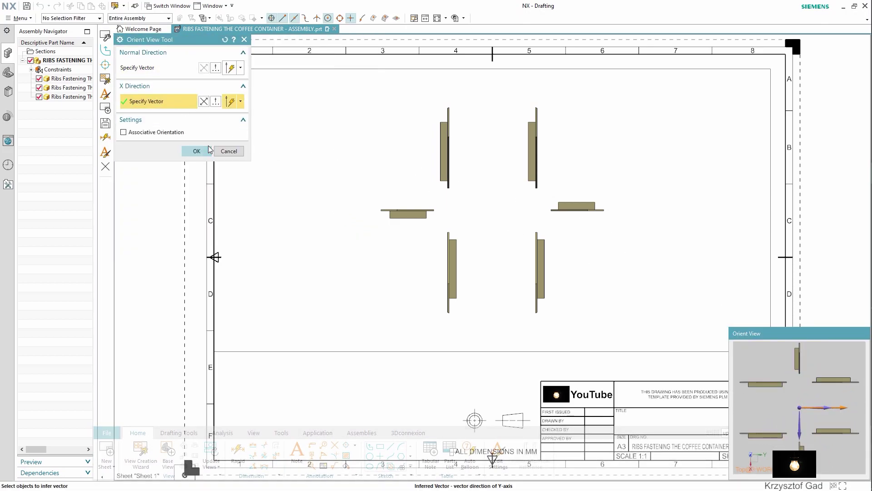
click(209, 148)
- Give the top view a larger manual rectangle boundary
click(301, 248)
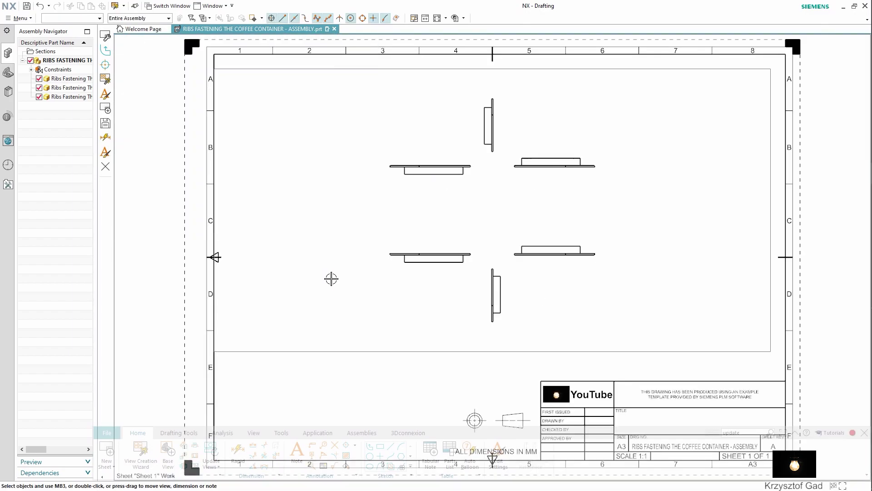
right_click(378, 352)
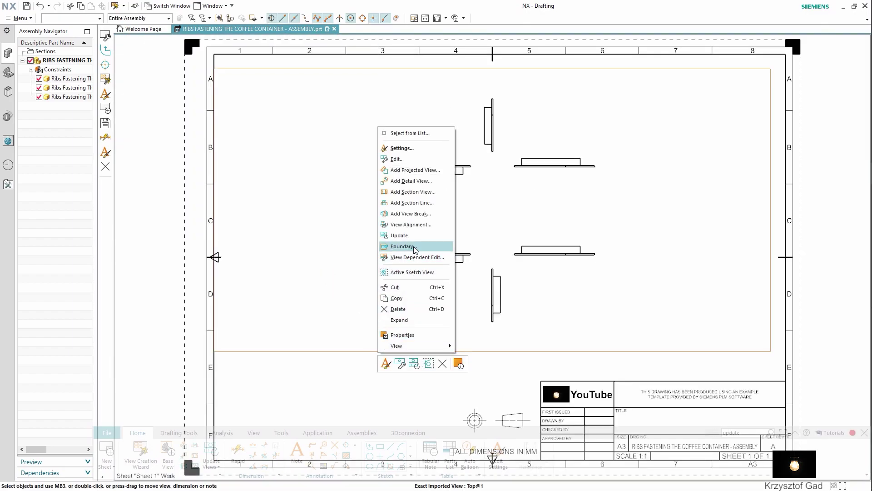
click(401, 246)
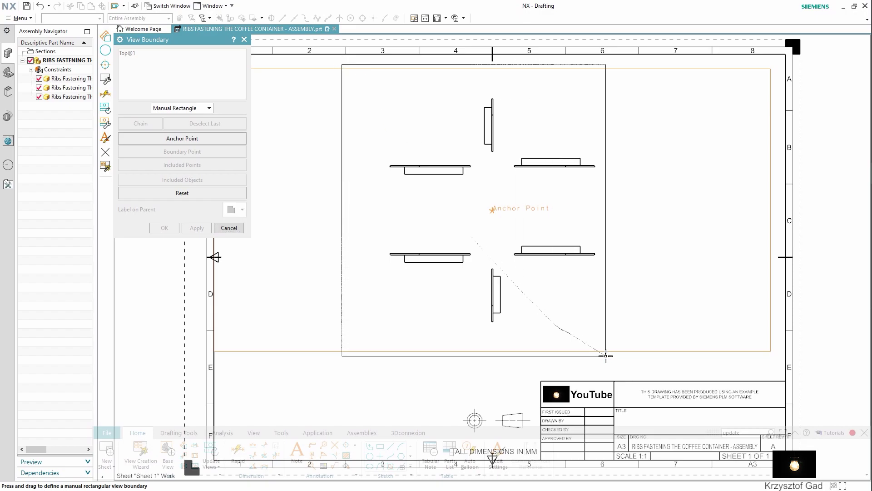
drag(606, 354, 618, 353)
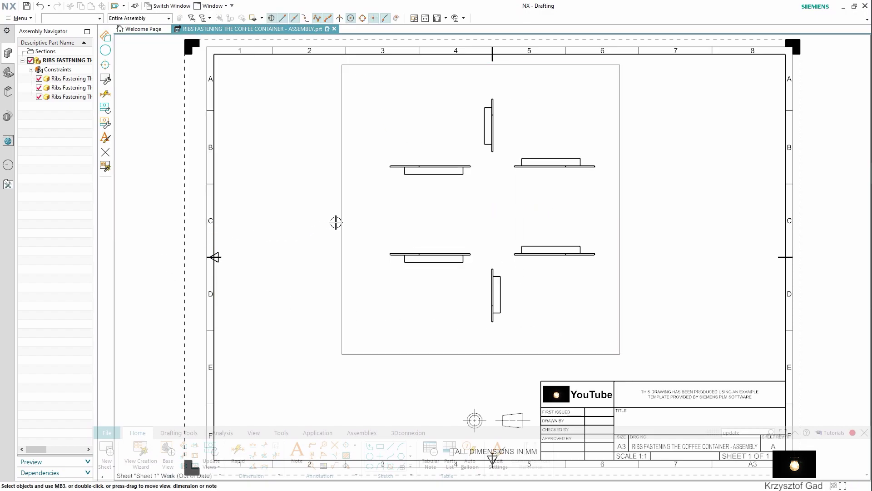
- Move the top view toward the upper left of the A3 sheet
drag(335, 222, 189, 210)
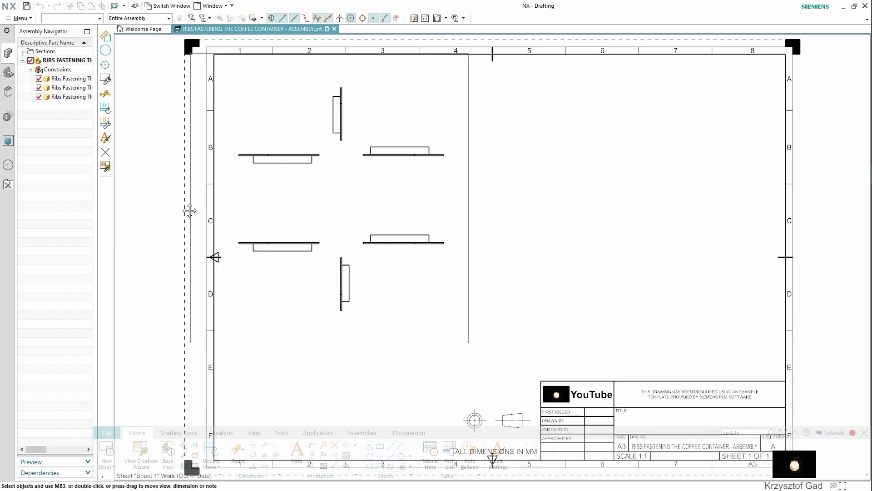
scroll(194, 216, up, 2)
scroll(206, 235, up, 1)
scroll(246, 371, up, 1)
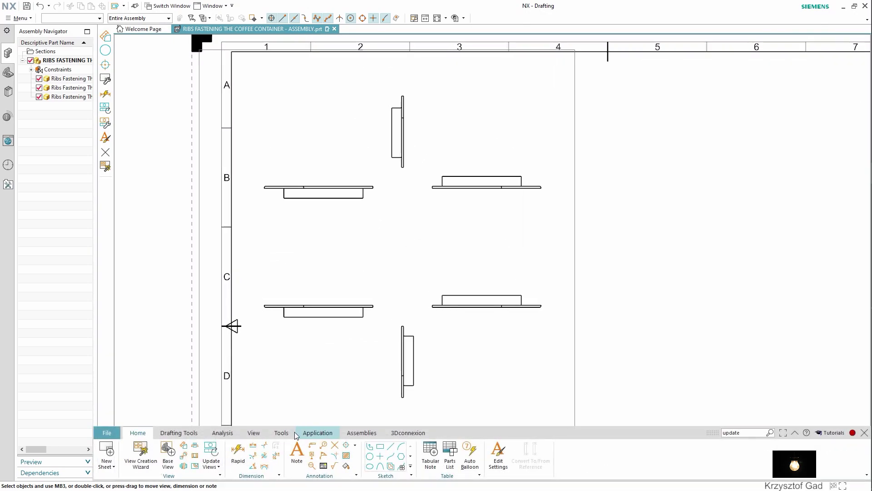
right_click(574, 323)
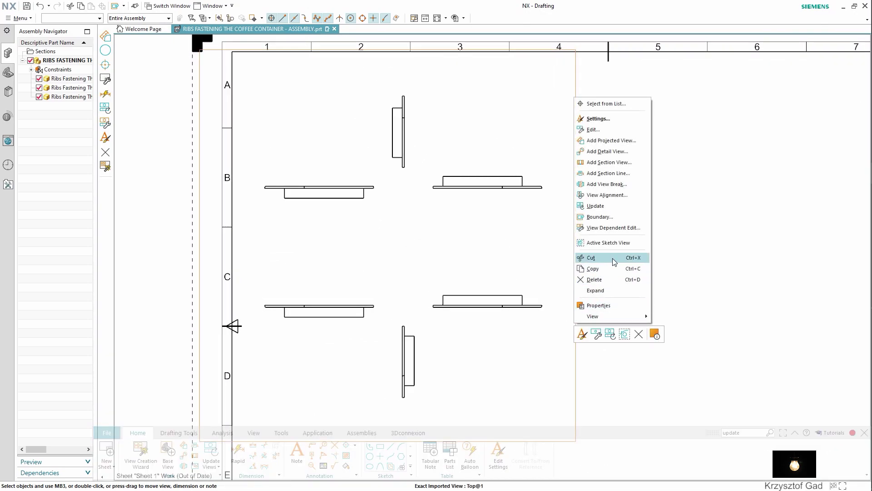
click(610, 244)
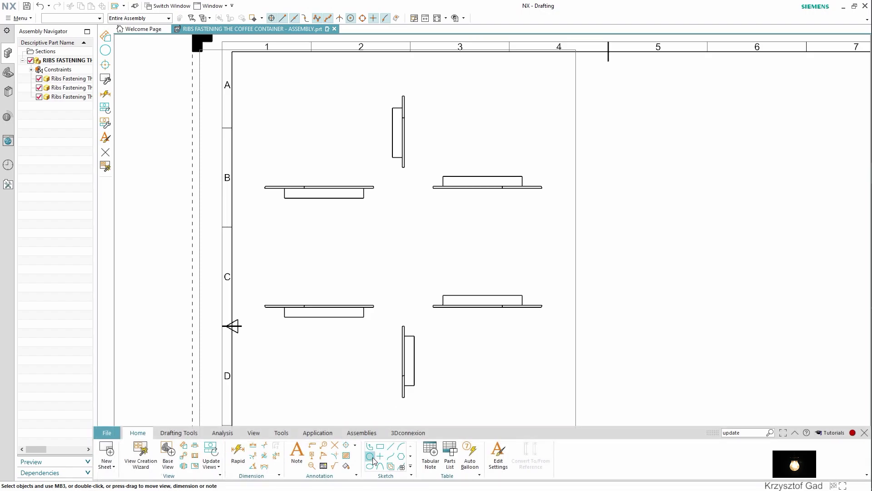
- Sketch a circle centred on the view origin that passes through the ribs' outer ends
click(373, 458)
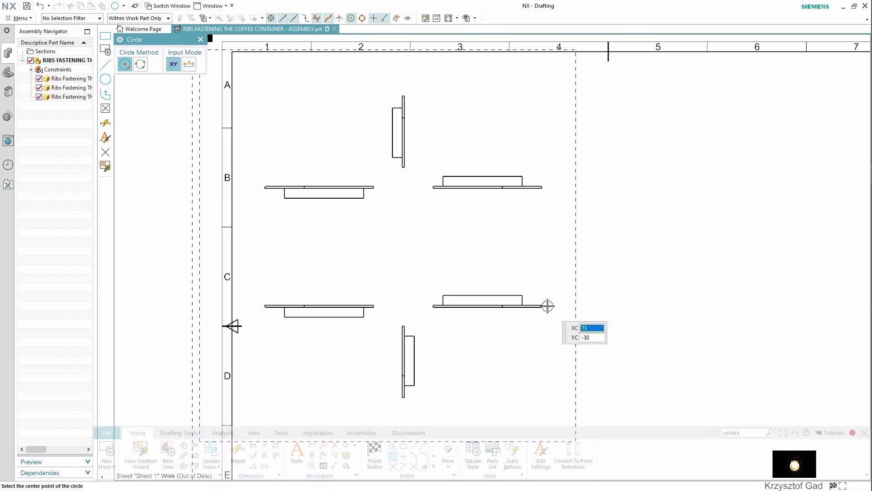
click(404, 246)
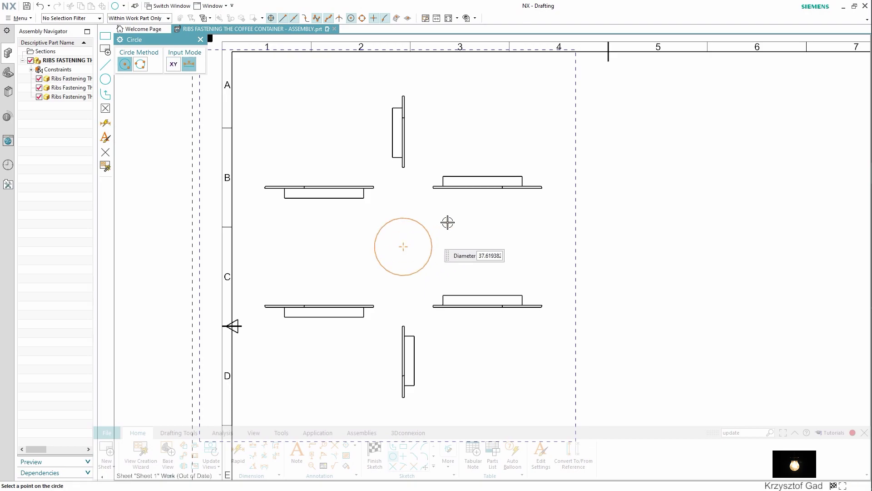
click(544, 191)
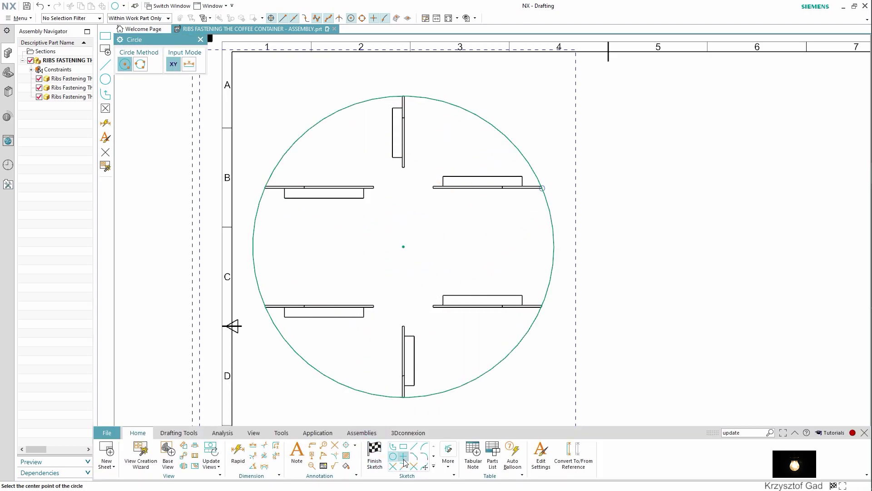
click(404, 448)
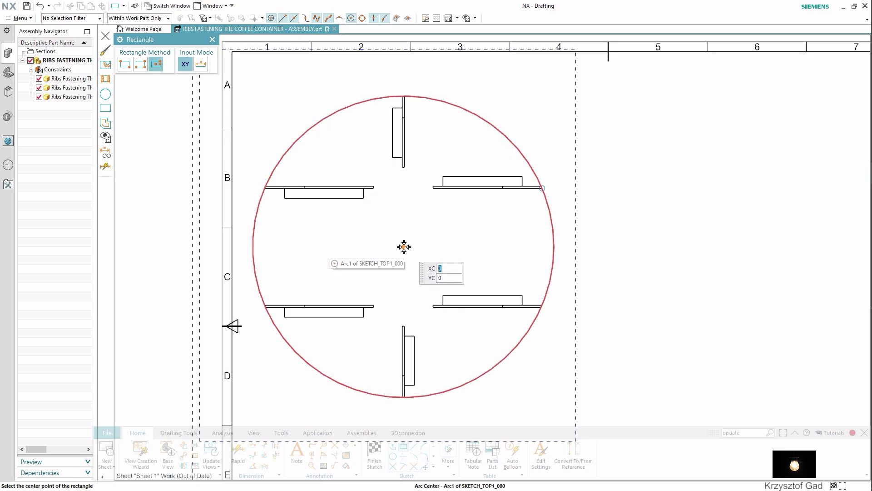
- Draw an 80 by 30 rectangle centred on the circle centre at a 90° angle
click(405, 246)
text(30)
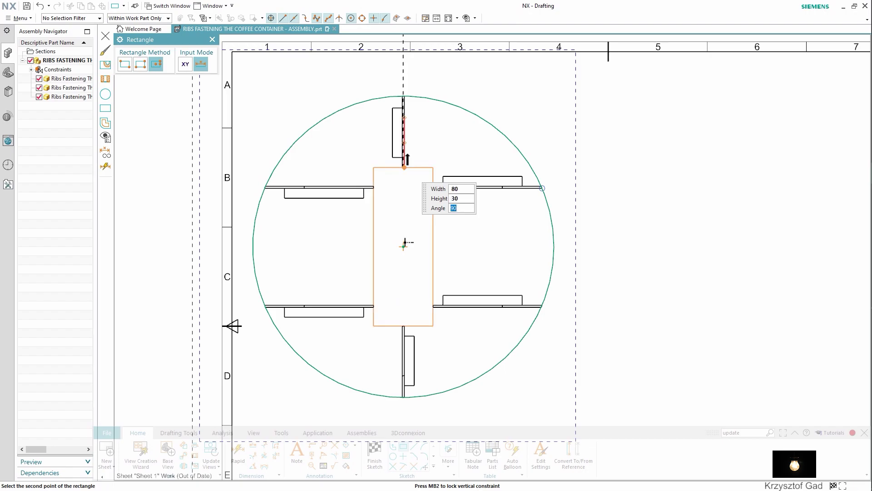
key(Return)
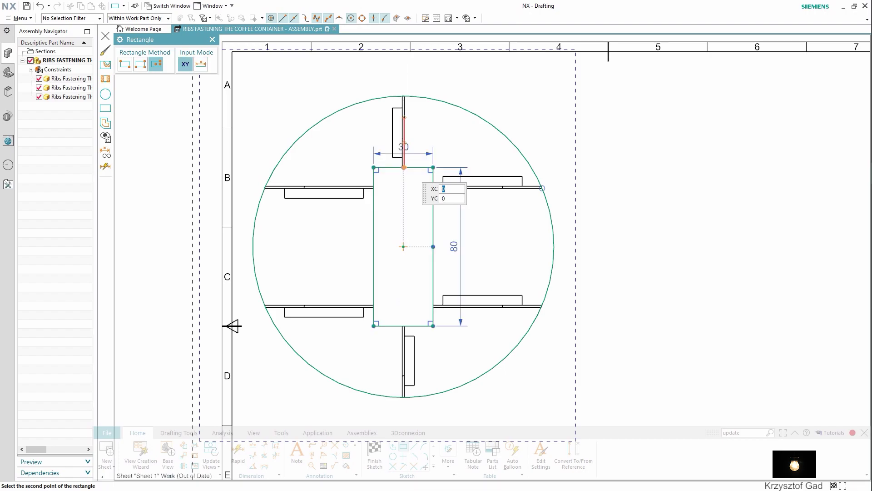
key(Escape)
- Delete the rectangle's 30 and 80 dimensions
right_click(413, 155)
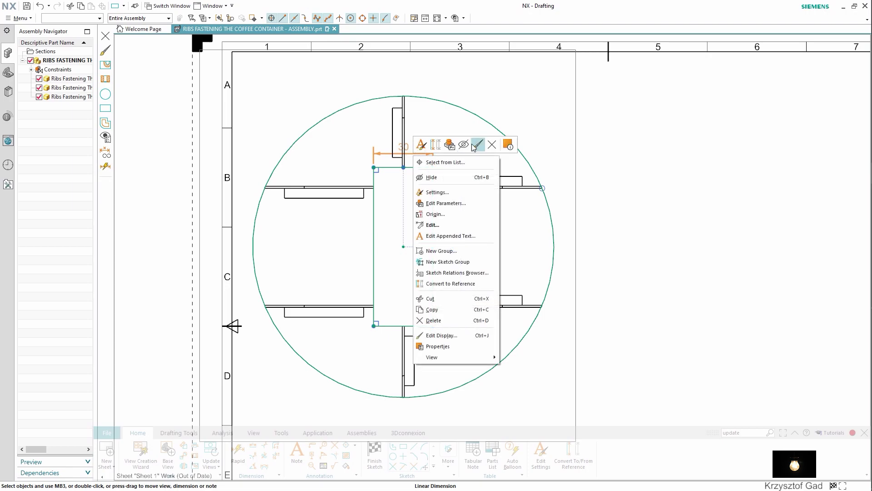
click(492, 144)
right_click(459, 207)
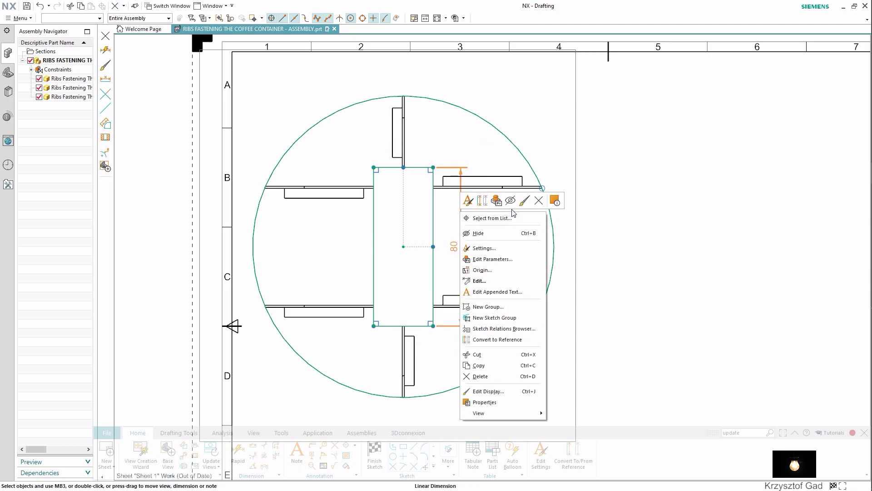
click(538, 201)
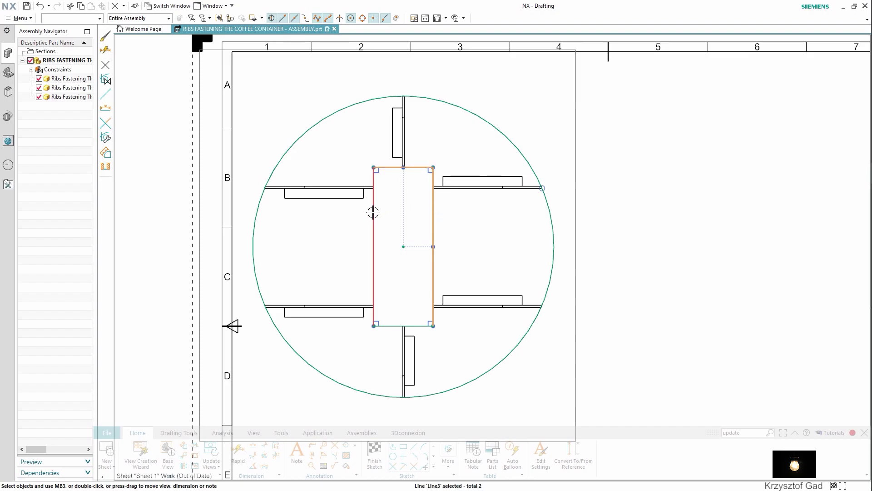
- Give the circle and rectangle a 0.13 mm dash-dot line style and finish the sketch
click(338, 382)
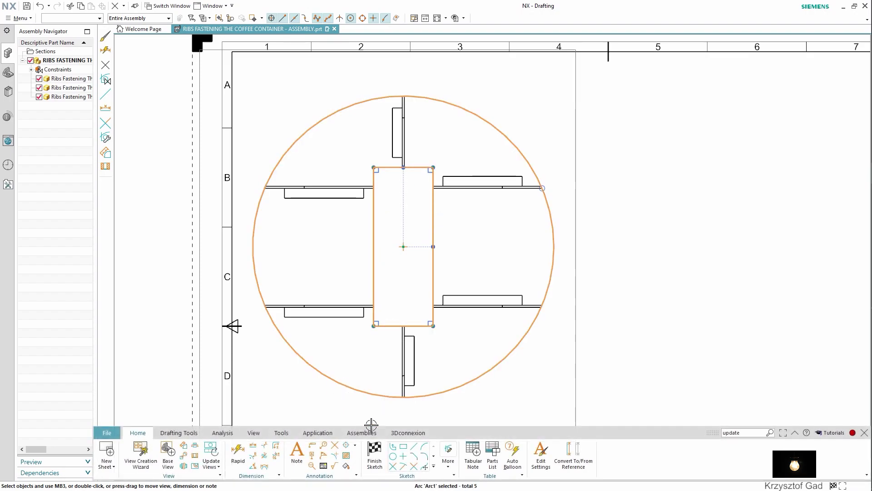
click(262, 434)
click(402, 463)
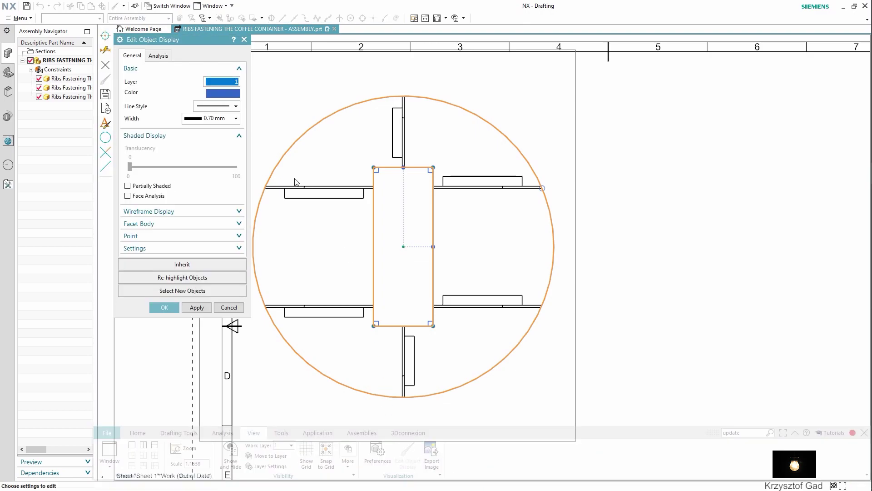
click(217, 119)
click(212, 140)
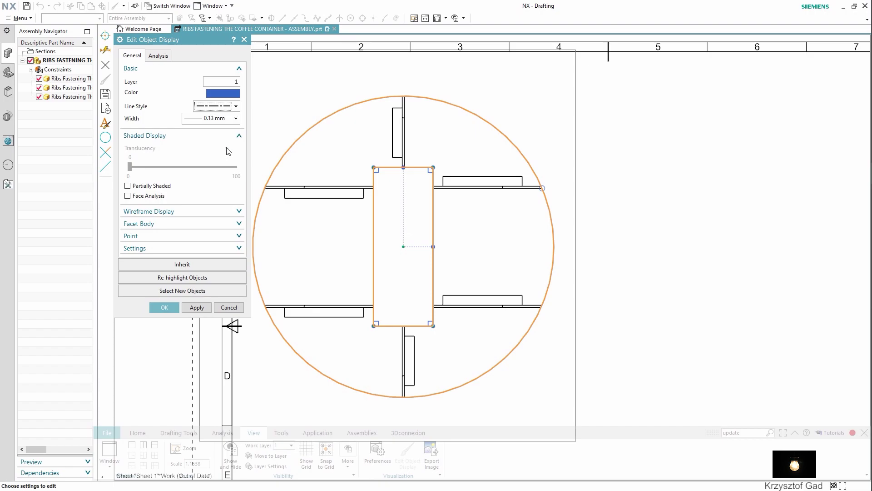
click(174, 309)
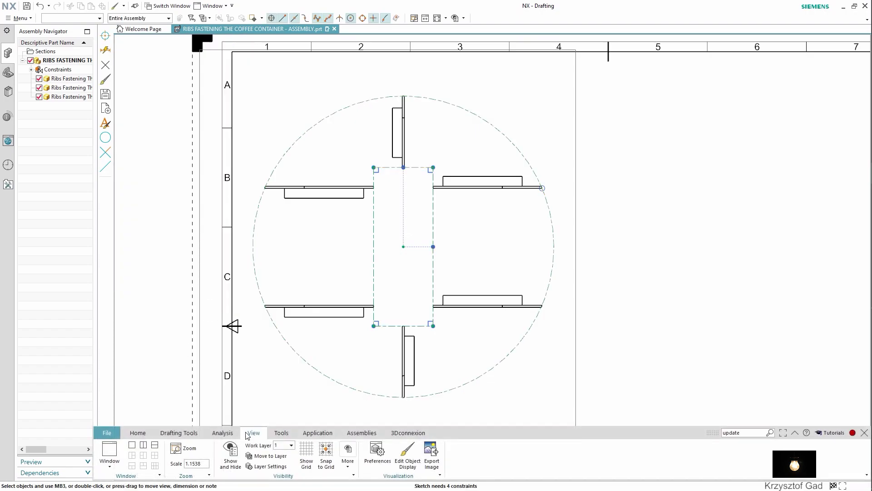
click(140, 433)
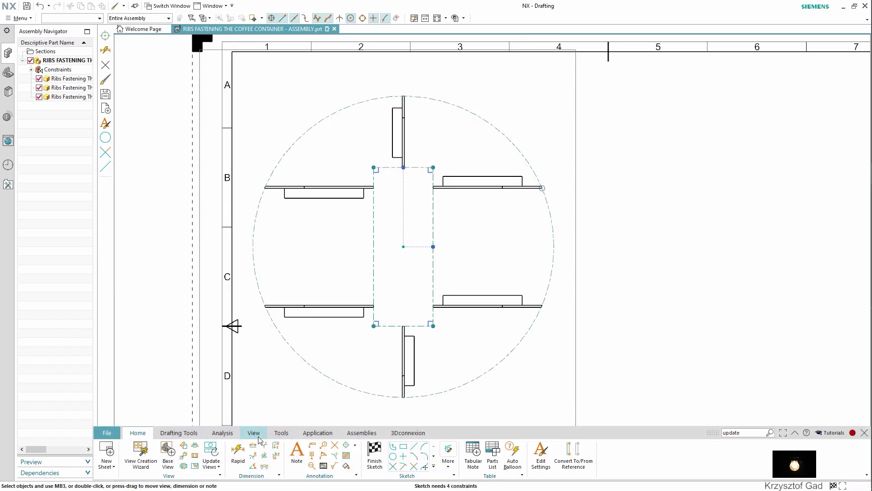
click(368, 454)
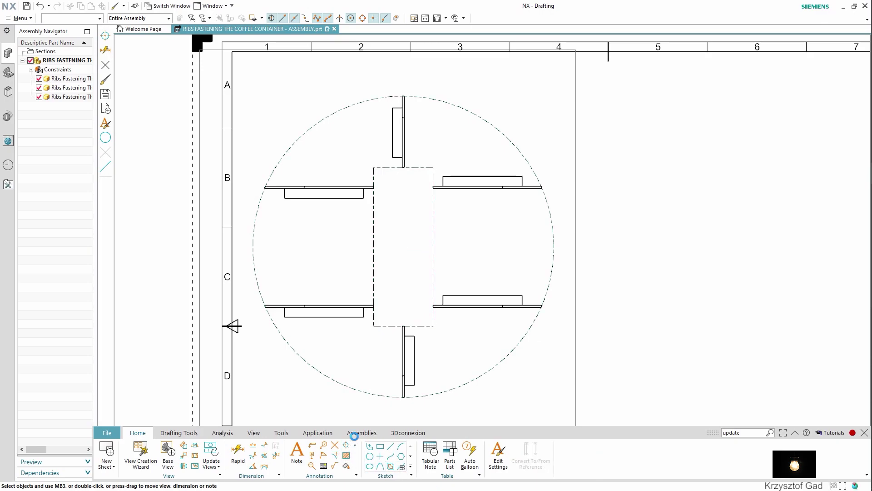
- Add a centre mark to the circle and a 2D centerline along the right rib
click(424, 396)
click(164, 260)
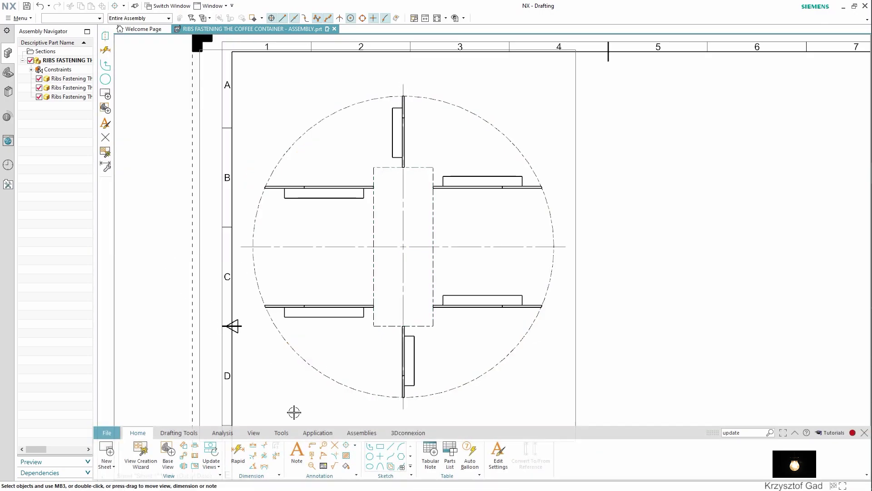
click(355, 447)
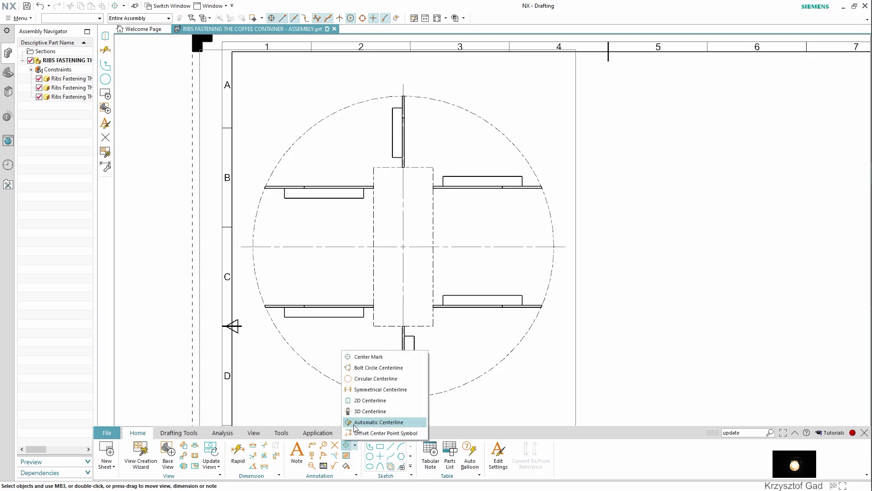
click(362, 401)
scroll(475, 335, down, 2)
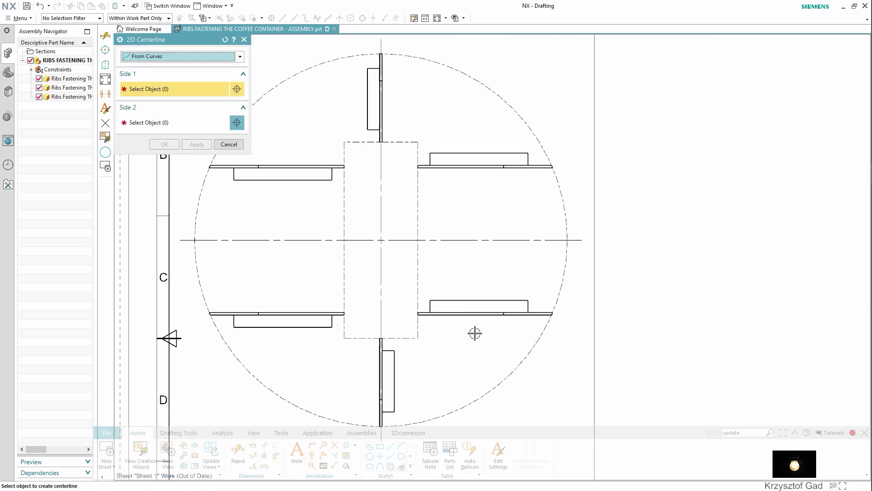
scroll(473, 333, down, 2)
scroll(468, 329, down, 2)
click(456, 301)
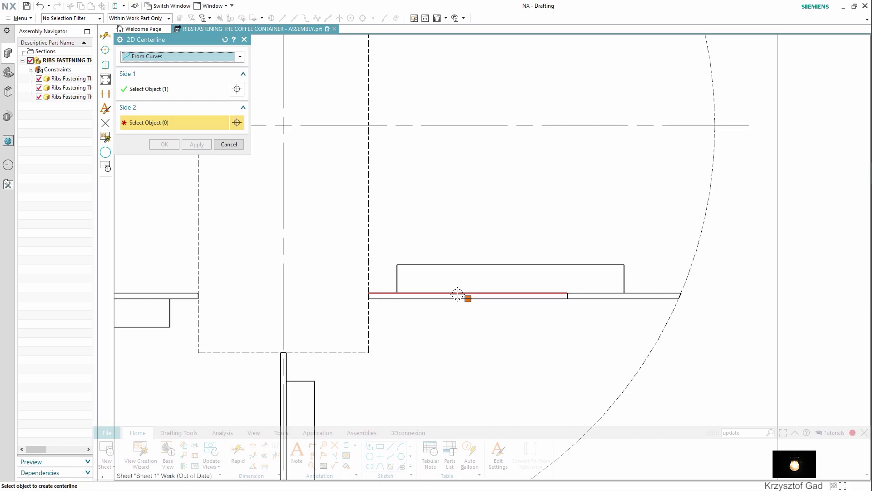
click(197, 144)
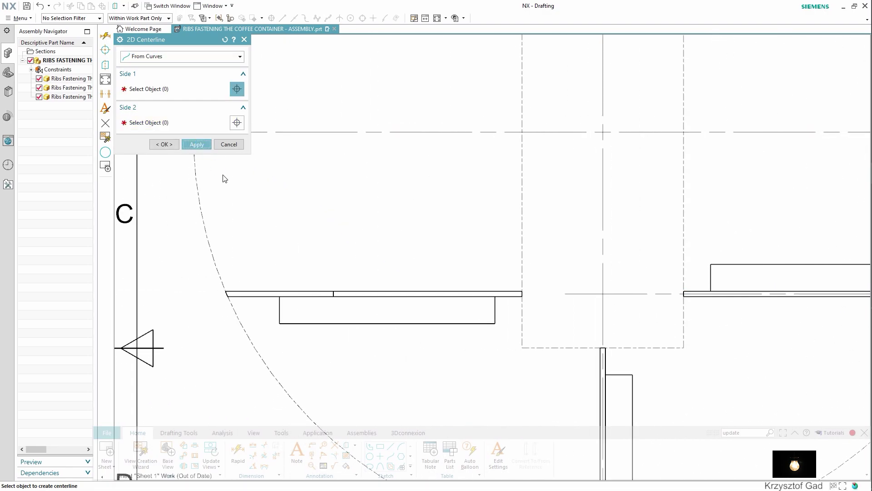
- Add 2D centerlines from the edges of the remaining three ribs
click(356, 292)
scroll(331, 263, up, 2)
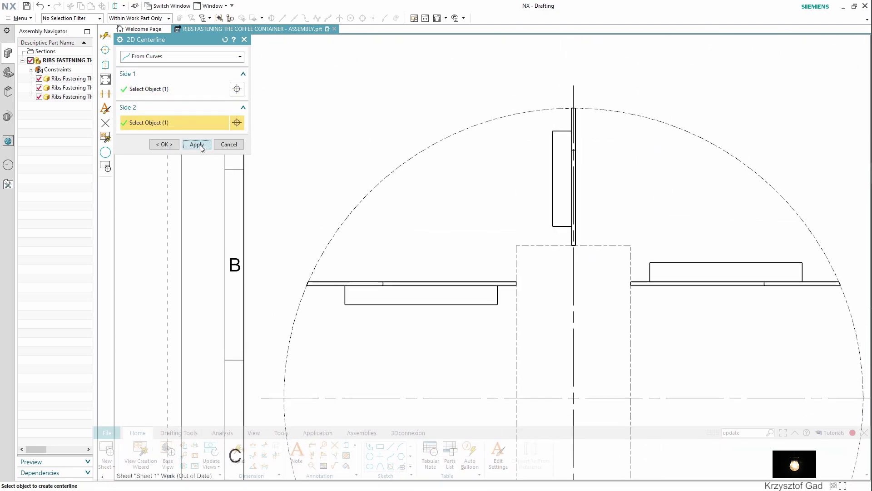
click(197, 144)
scroll(386, 274, down, 2)
scroll(397, 293, down, 2)
click(398, 296)
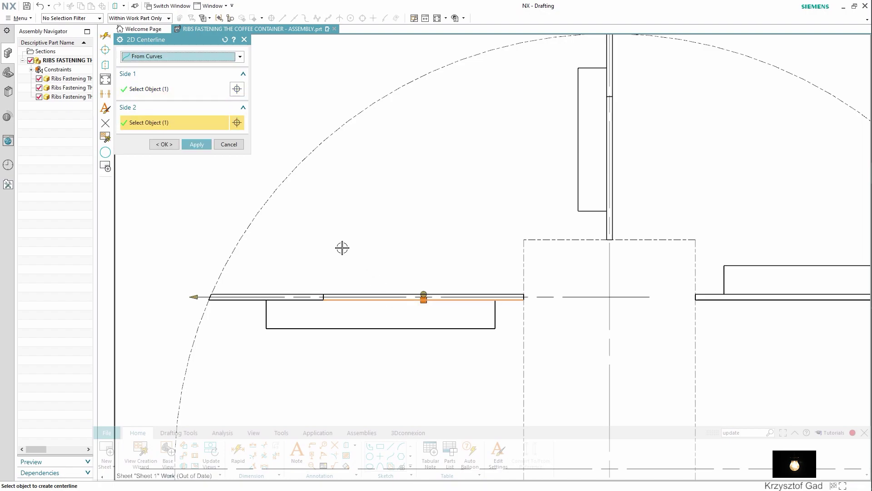
click(197, 144)
scroll(329, 216, down, 4)
scroll(330, 216, down, 2)
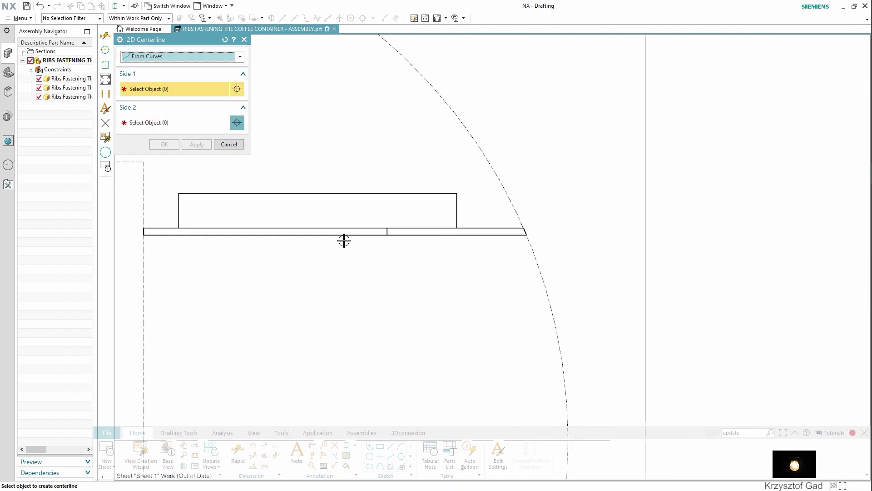
scroll(336, 232, down, 2)
click(339, 233)
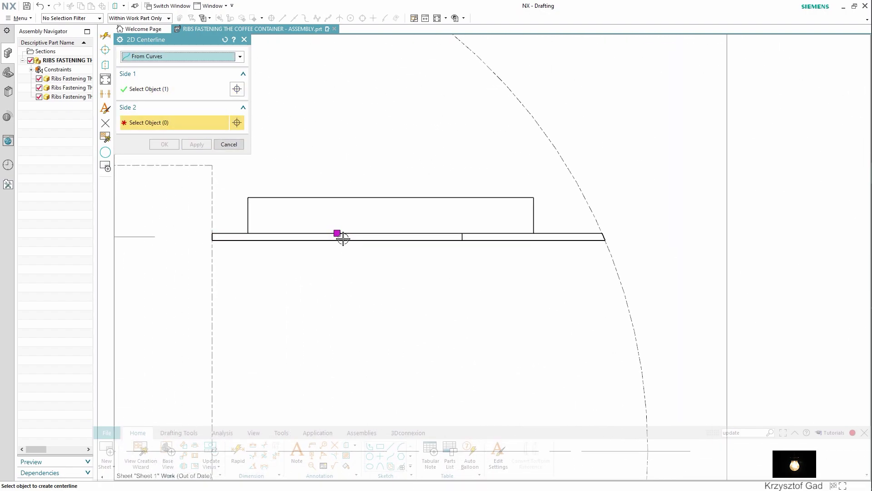
click(191, 143)
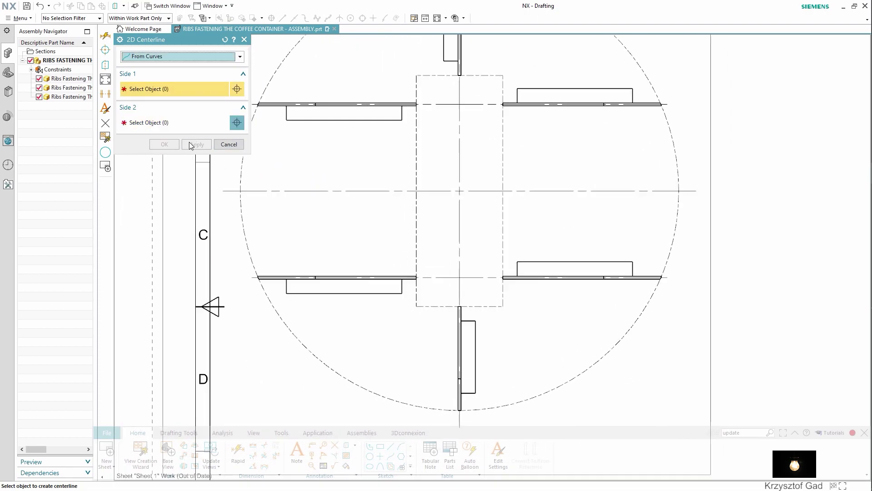
click(229, 144)
scroll(273, 238, down, 5)
- Dimension the circle's Ø152 diameter and the rectangle's 30 width
scroll(274, 238, up, 5)
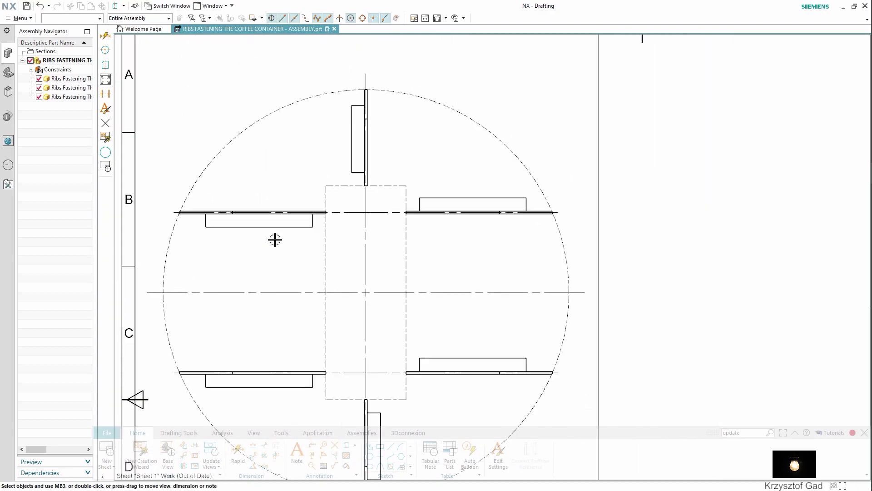
scroll(336, 385, up, 2)
click(238, 450)
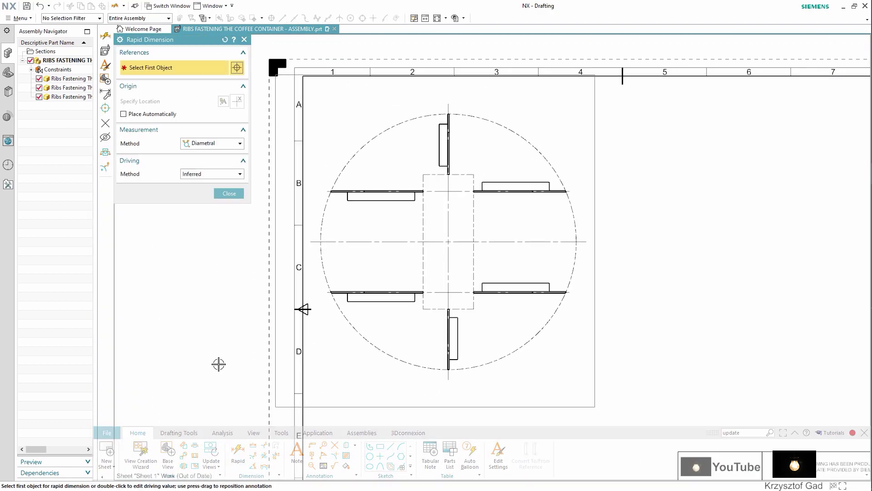
click(571, 214)
click(522, 209)
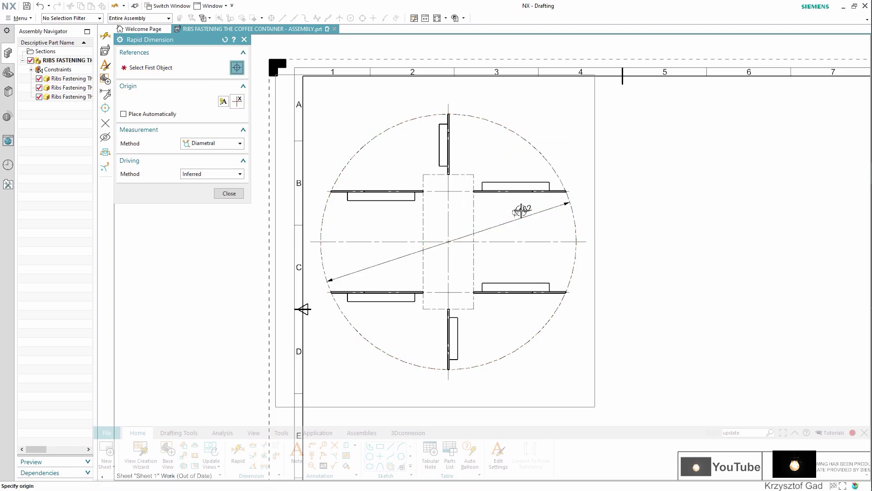
click(212, 143)
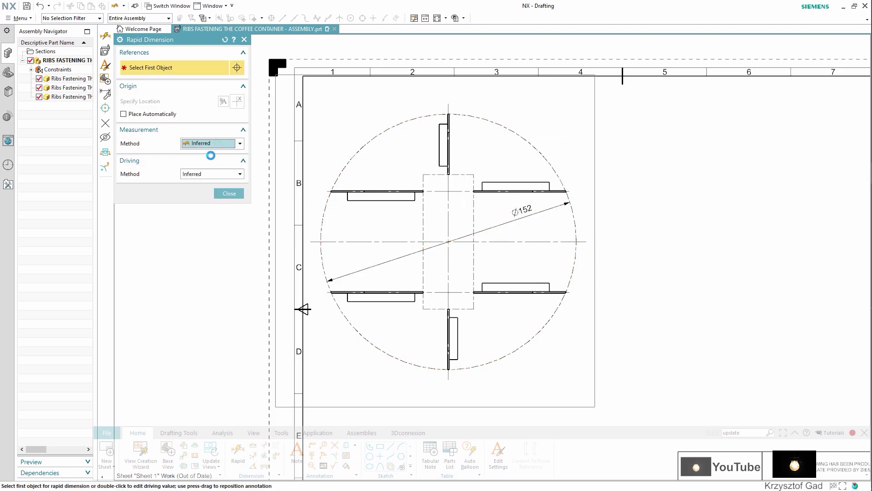
click(431, 312)
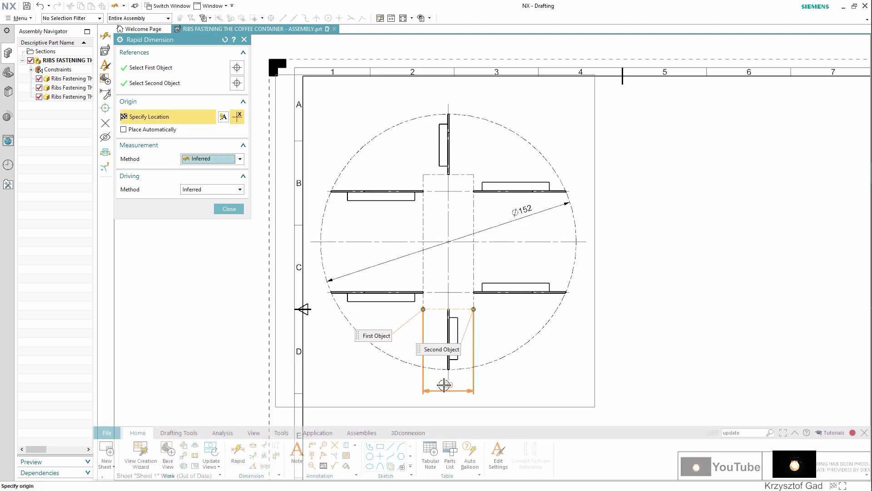
click(447, 384)
- Add the 60 and 80 vertical dimensions between the right-hand ribs
scroll(496, 381, up, 2)
scroll(545, 288, up, 2)
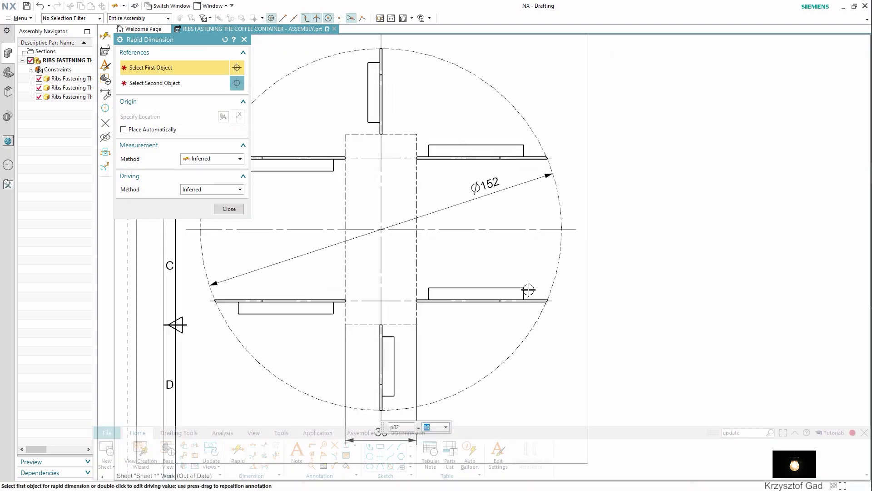
scroll(526, 288, up, 2)
scroll(521, 292, up, 2)
click(501, 249)
scroll(520, 216, down, 2)
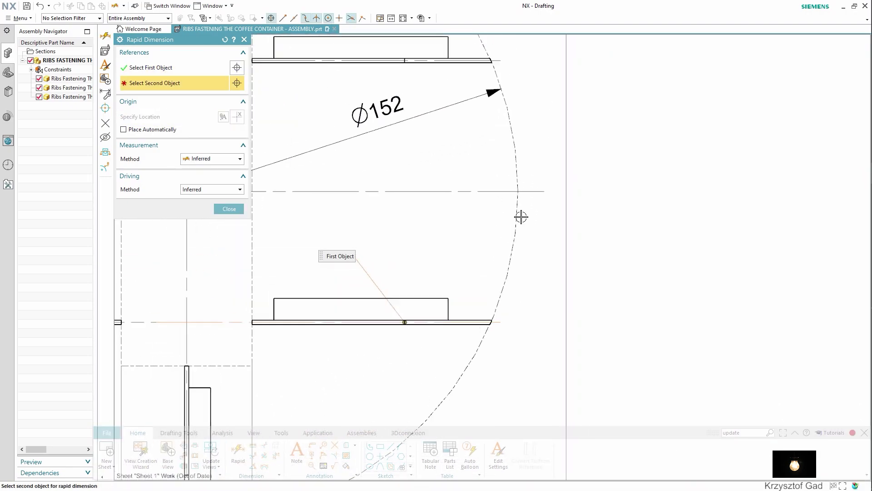
click(509, 142)
scroll(557, 230, down, 1)
scroll(556, 230, down, 1)
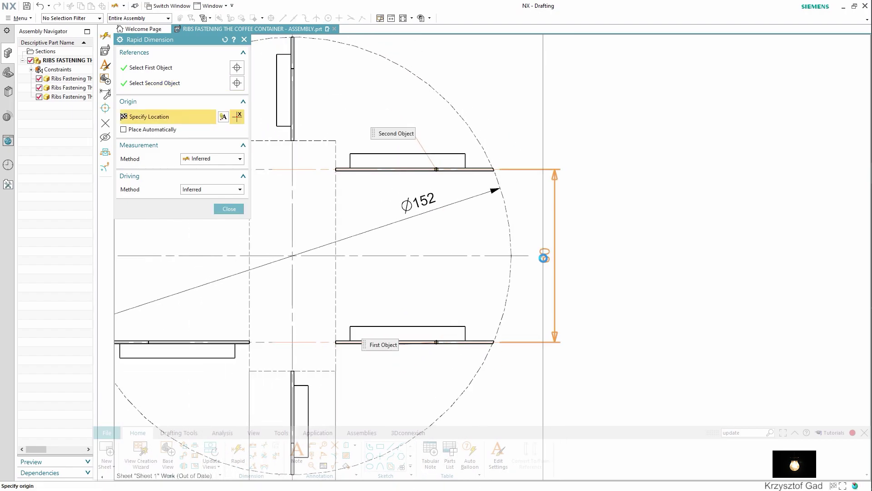
click(543, 254)
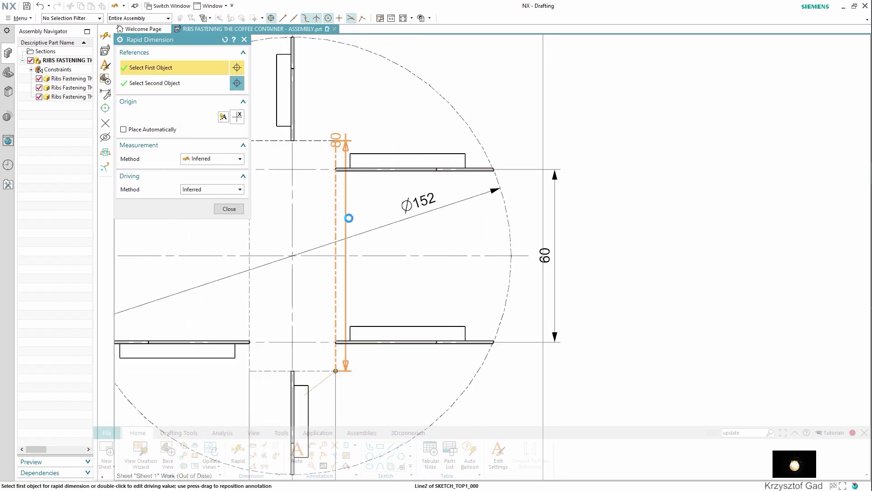
click(581, 257)
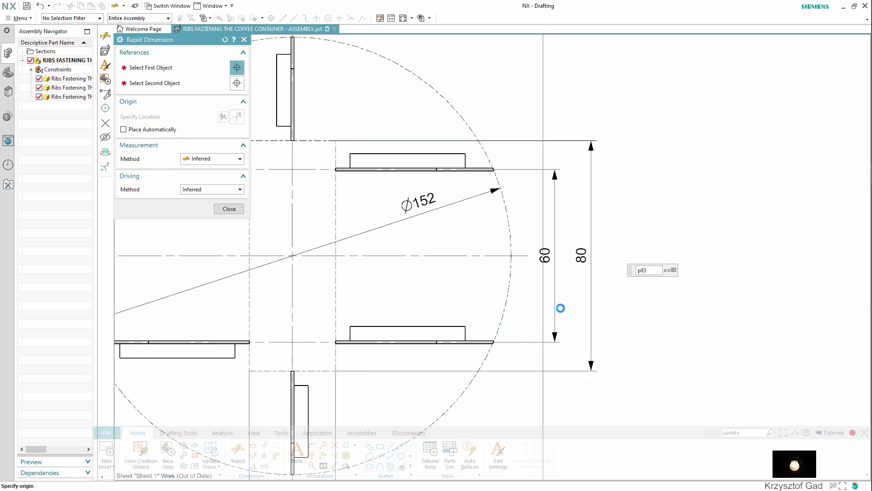
scroll(560, 308, down, 1)
scroll(559, 308, down, 2)
scroll(558, 307, down, 1)
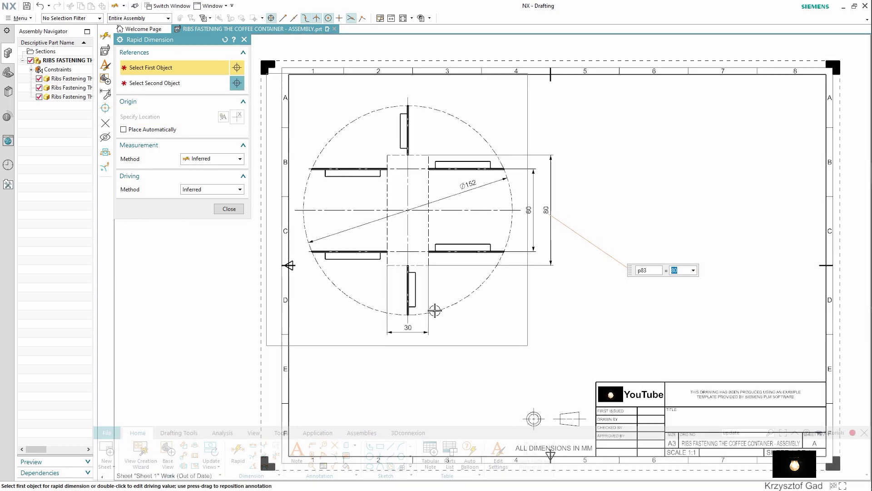
click(240, 209)
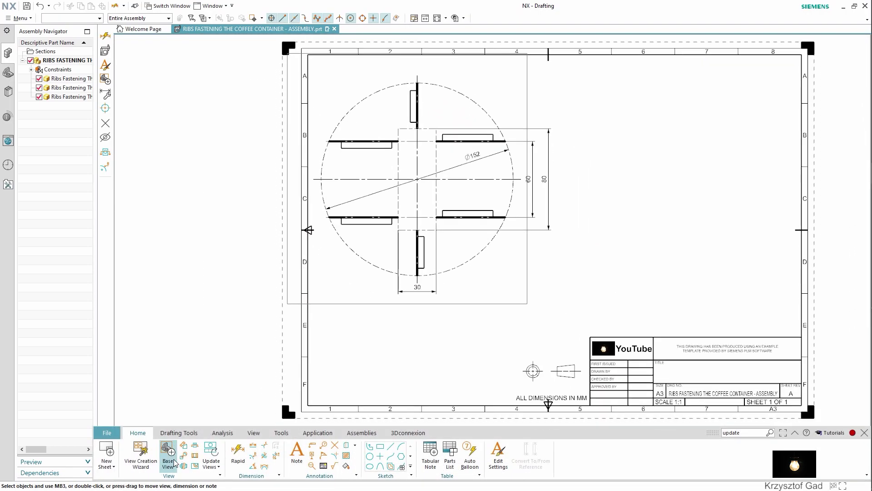
- Place a reoriented Trimetric base view at the upper right of the sheet
click(168, 456)
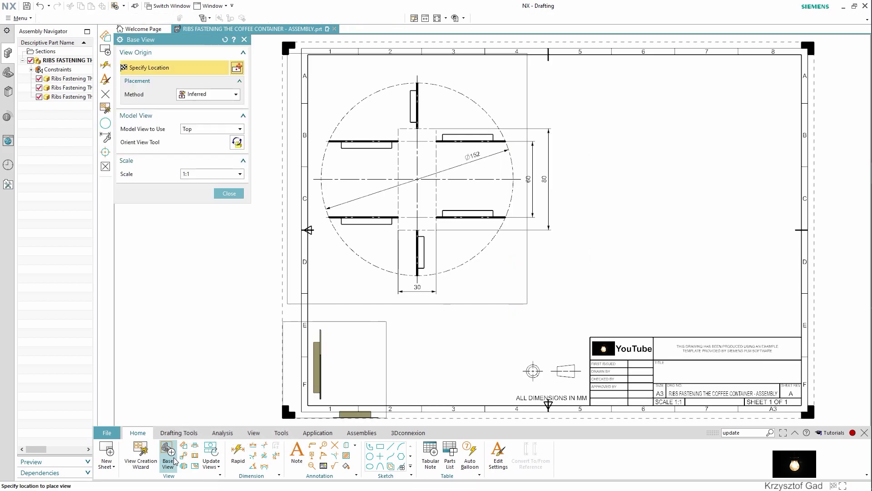
click(197, 131)
click(207, 193)
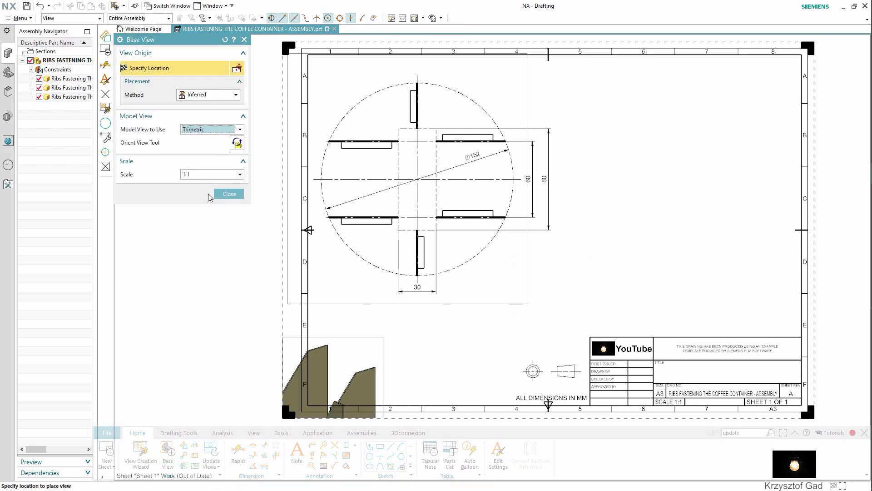
click(237, 143)
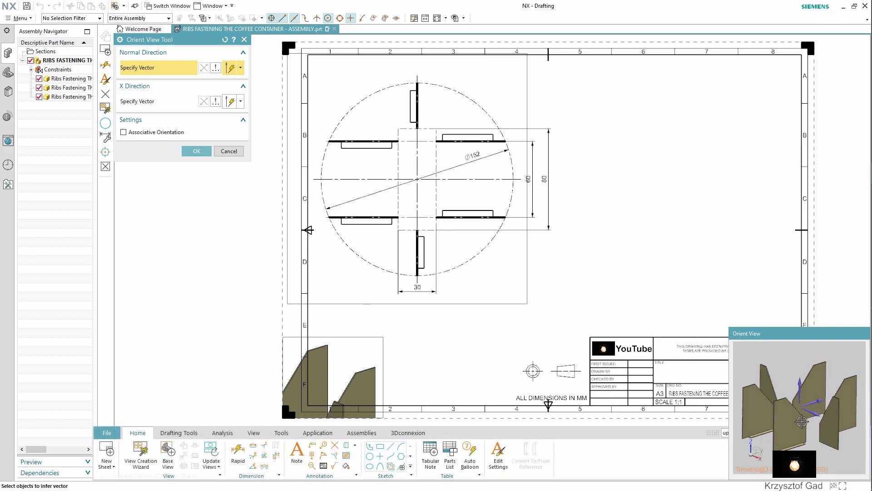
middle_drag(802, 421, 797, 421)
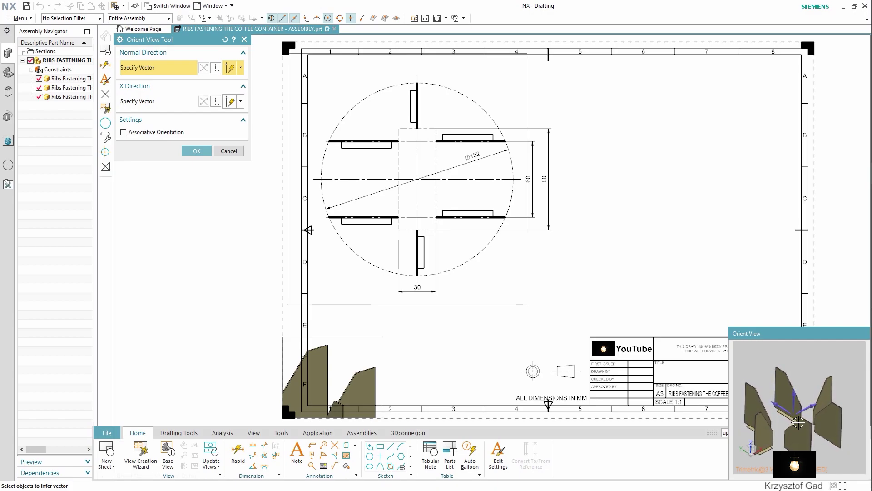
click(197, 151)
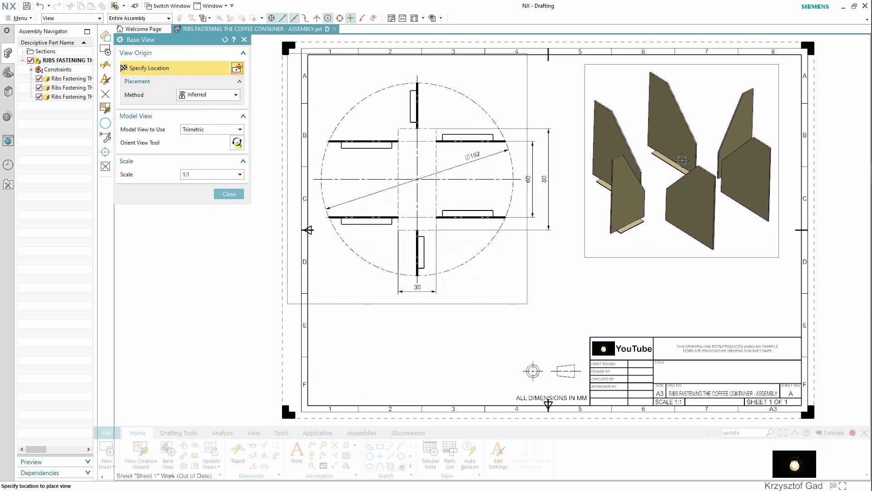
click(681, 160)
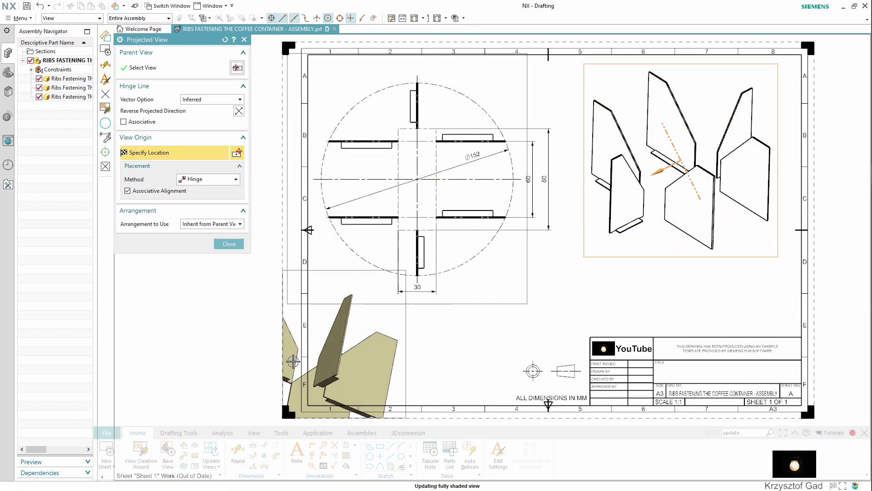
click(229, 244)
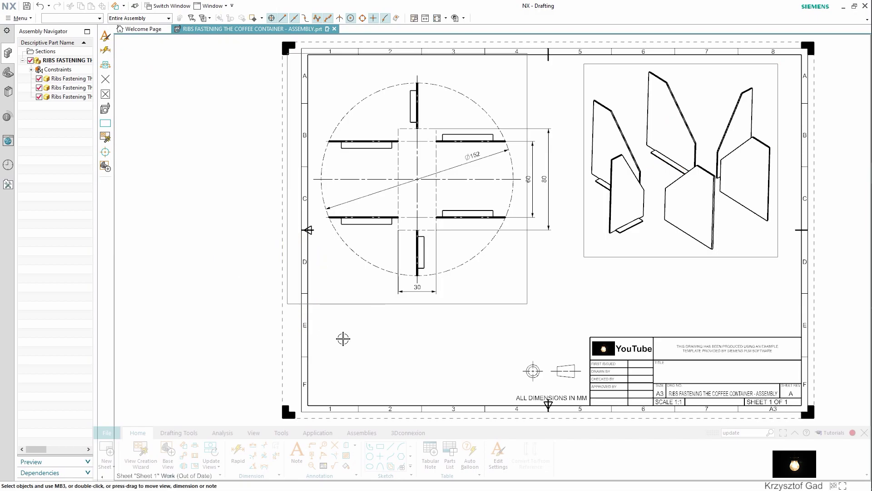
- Set the trimetric view's rendering style to Fully Shaded
right_click(593, 256)
click(602, 245)
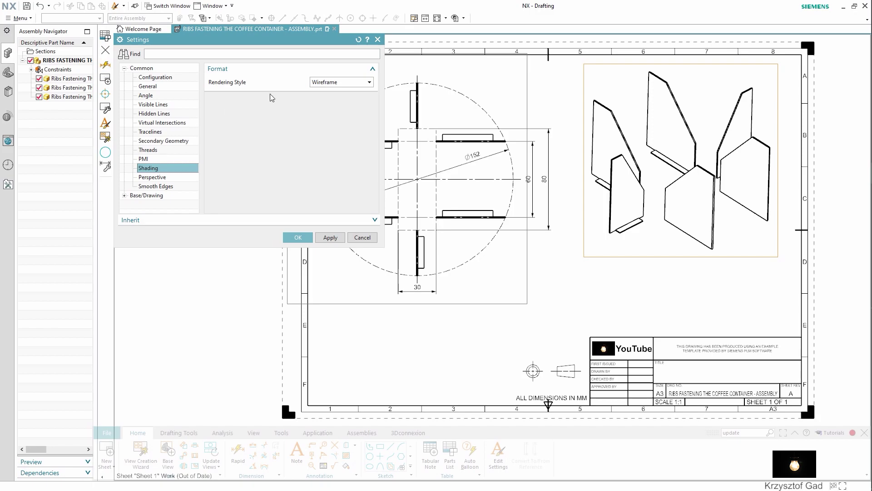
click(328, 91)
click(296, 238)
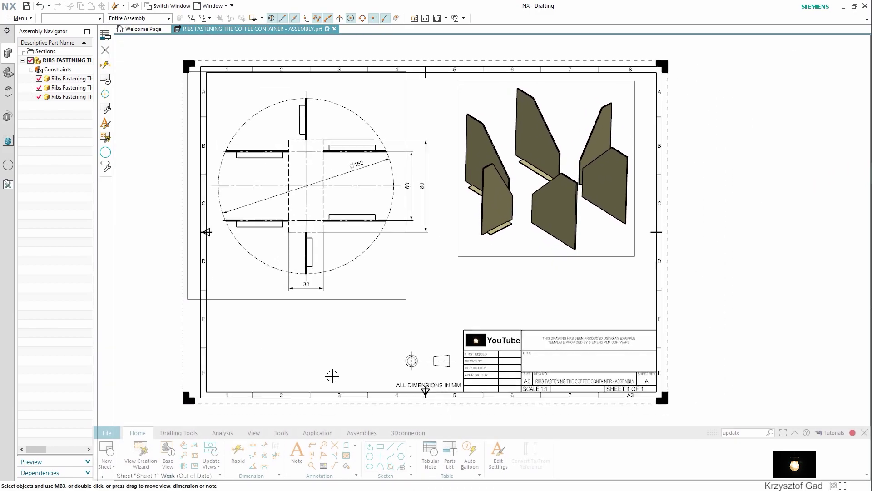
- Place a parts list below the trimetric view and balloon the parts on Trimetric@2
click(450, 455)
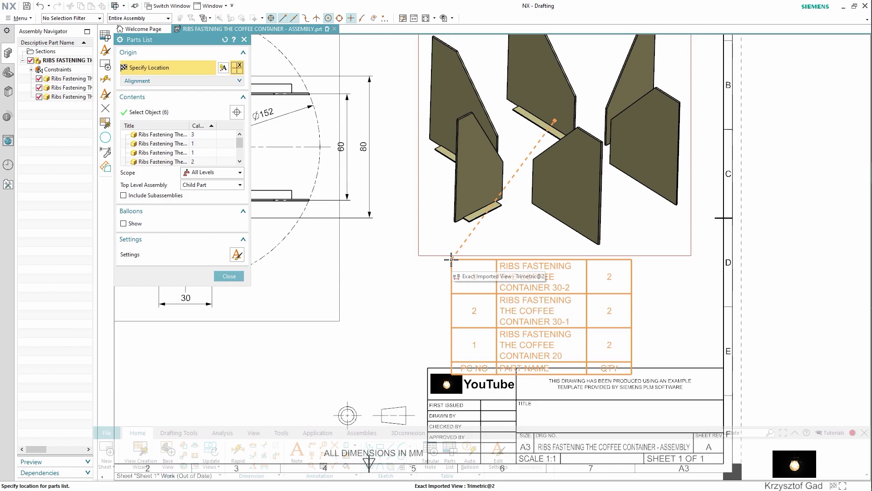
click(451, 259)
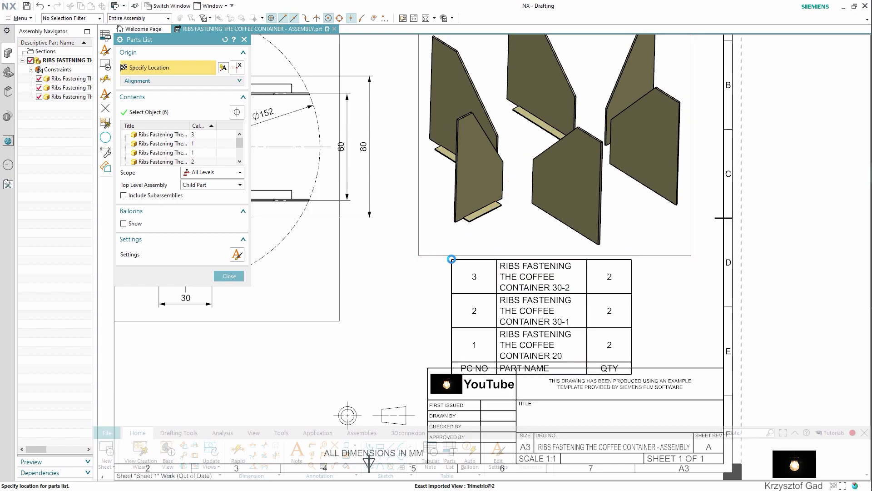
double_click(451, 260)
click(123, 223)
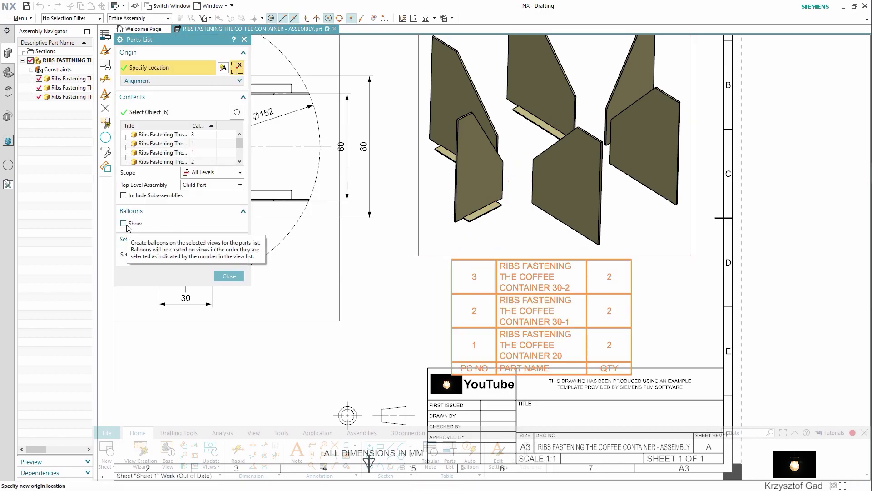
click(152, 268)
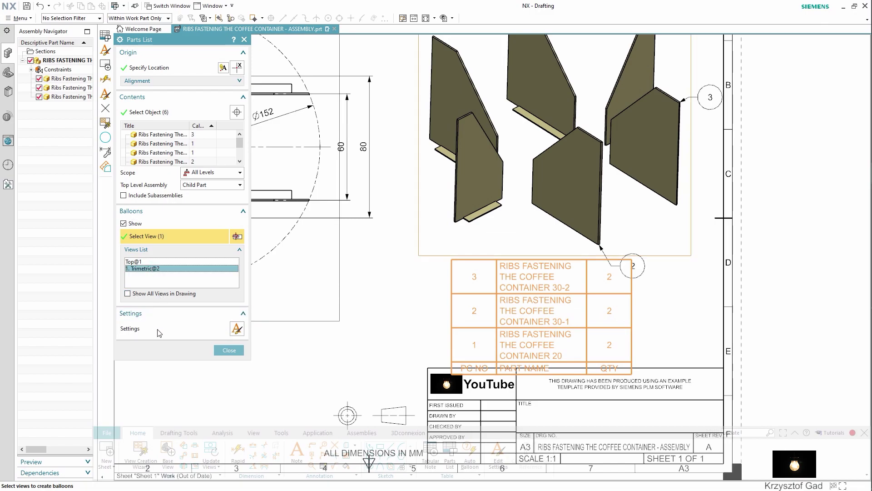
- Set parts-list lettering height to 2.5, widen the Part Name column, and move the list down
click(236, 329)
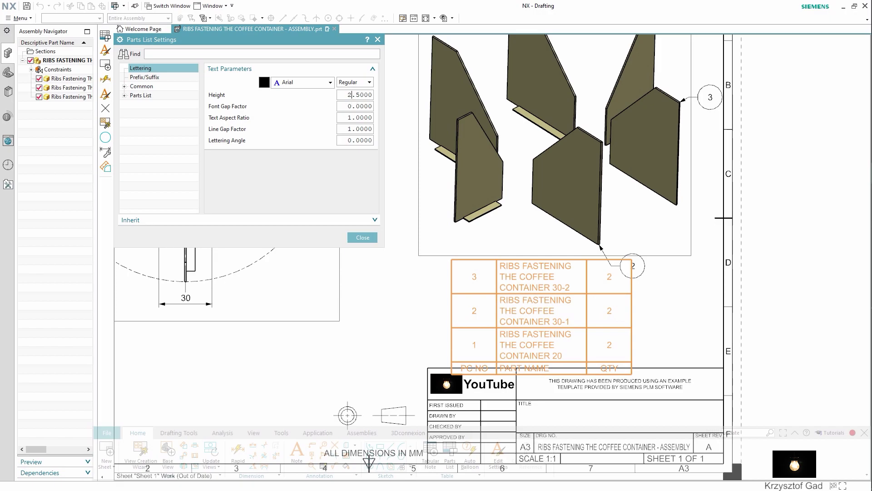
key(Return)
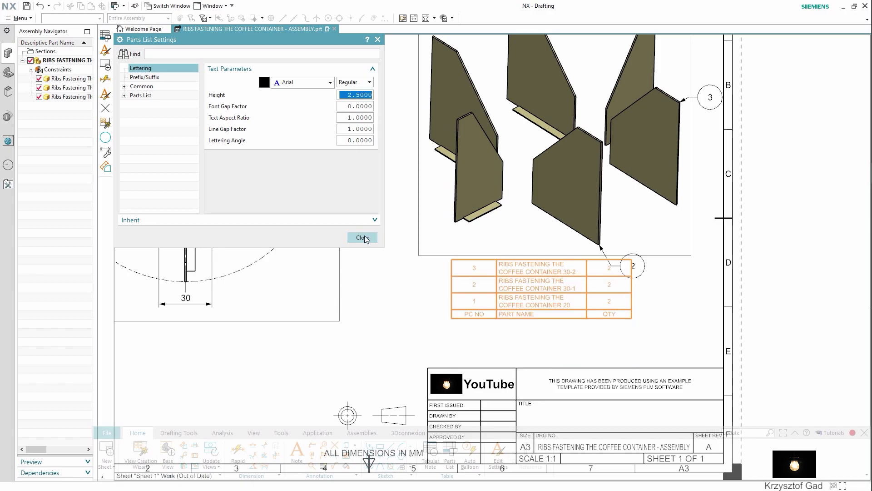
click(362, 237)
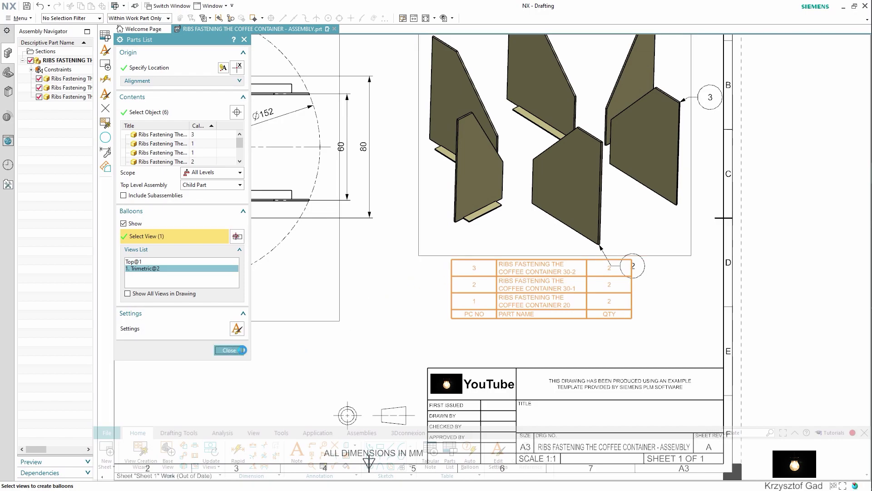
click(242, 350)
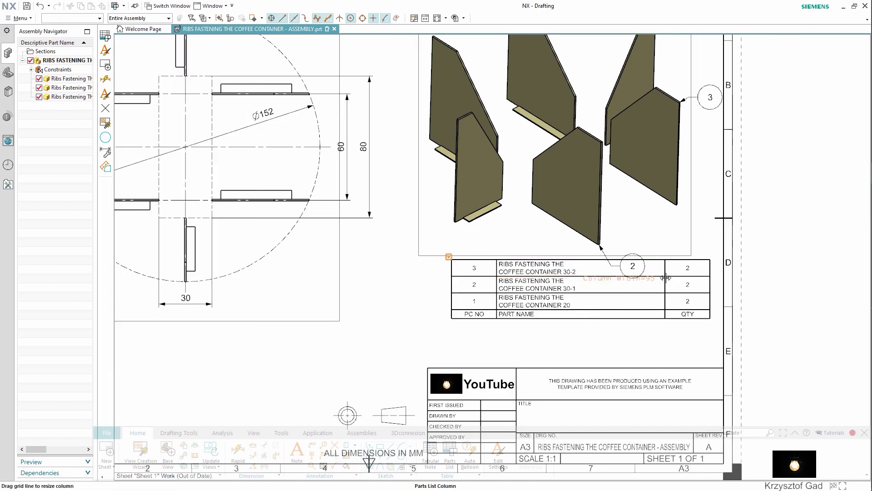
drag(665, 278, 656, 264)
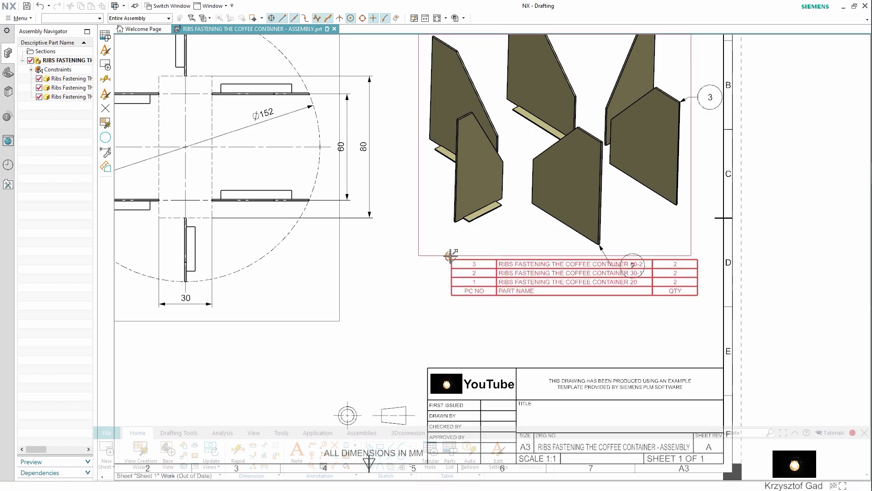
drag(453, 267, 477, 332)
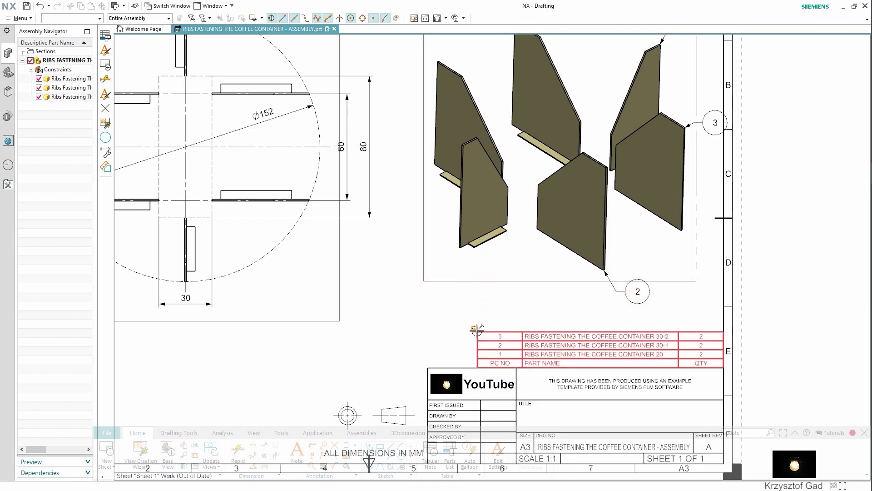
- Set the parts list's Header Location to Above in its Section settings
scroll(467, 296, up, 3)
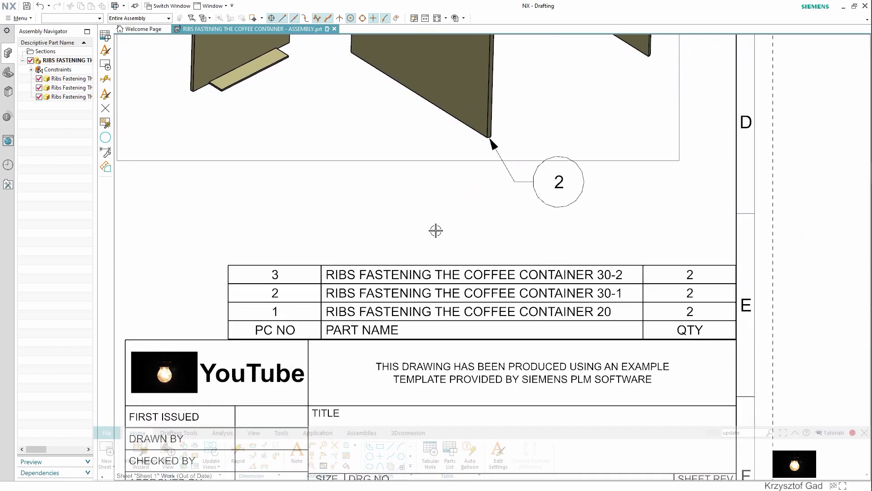
right_click(247, 263)
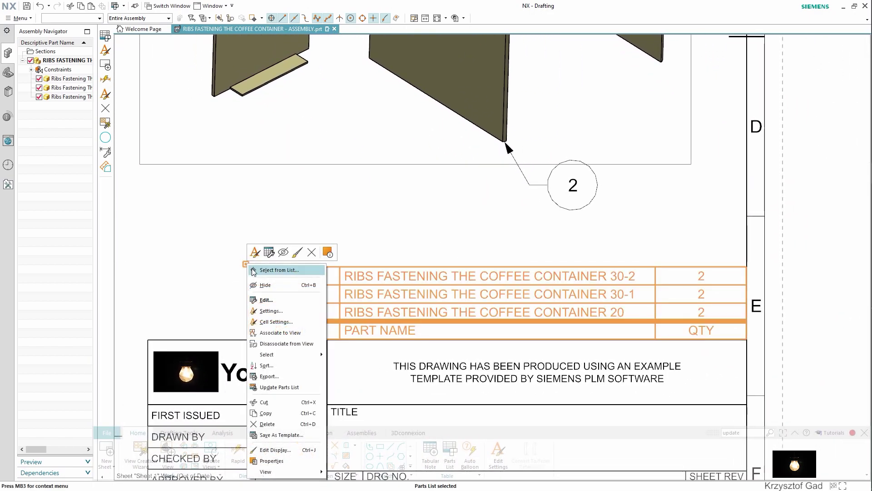
click(271, 311)
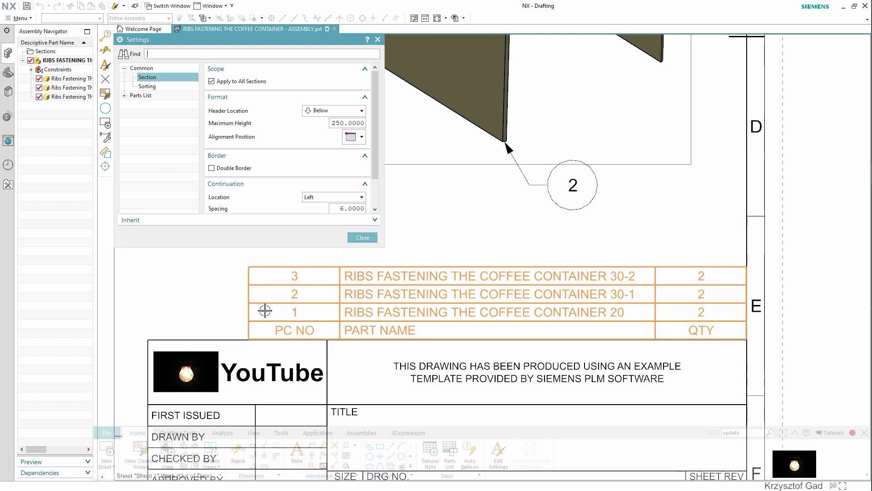
click(341, 114)
click(341, 121)
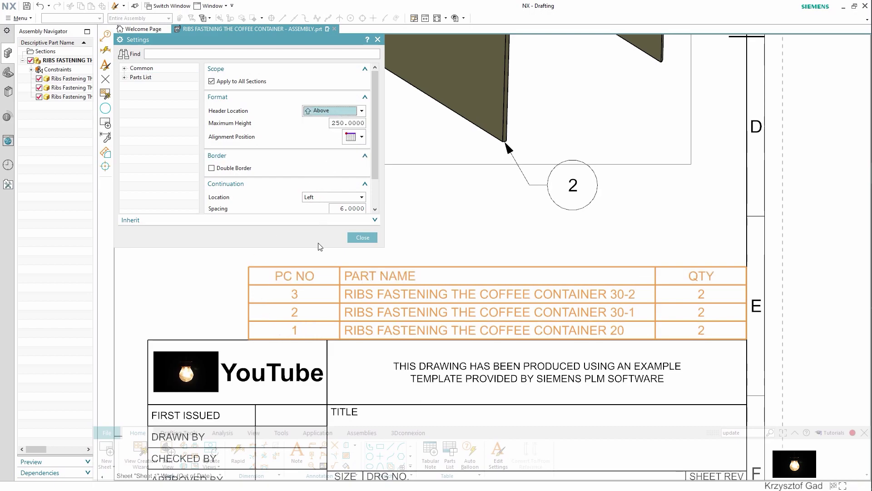
click(372, 238)
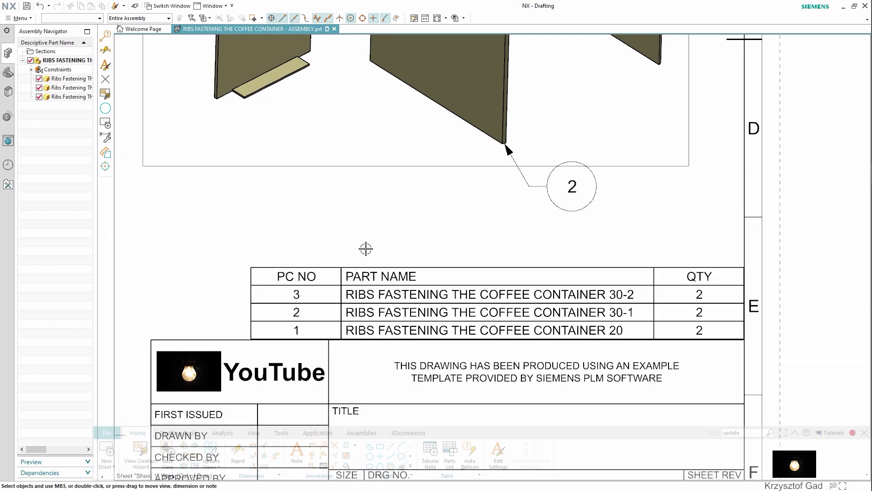
scroll(358, 247, down, 5)
scroll(337, 244, down, 4)
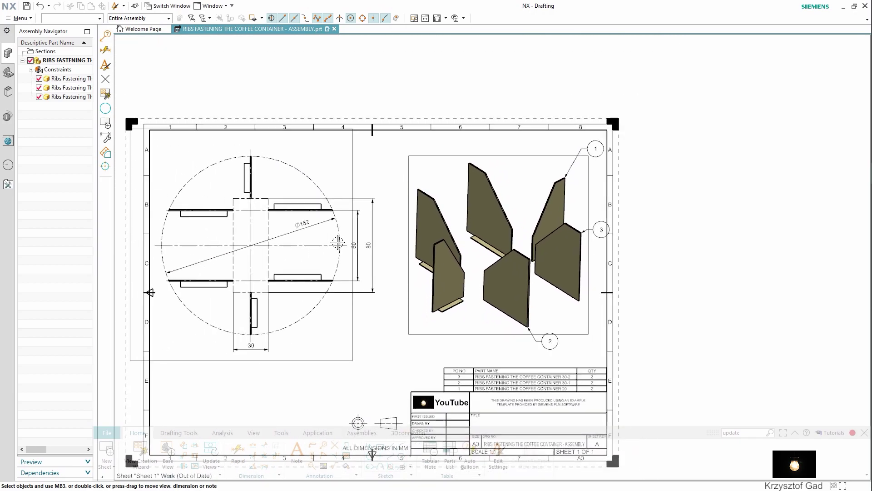
scroll(335, 240, up, 3)
scroll(335, 240, up, 2)
scroll(486, 214, down, 1)
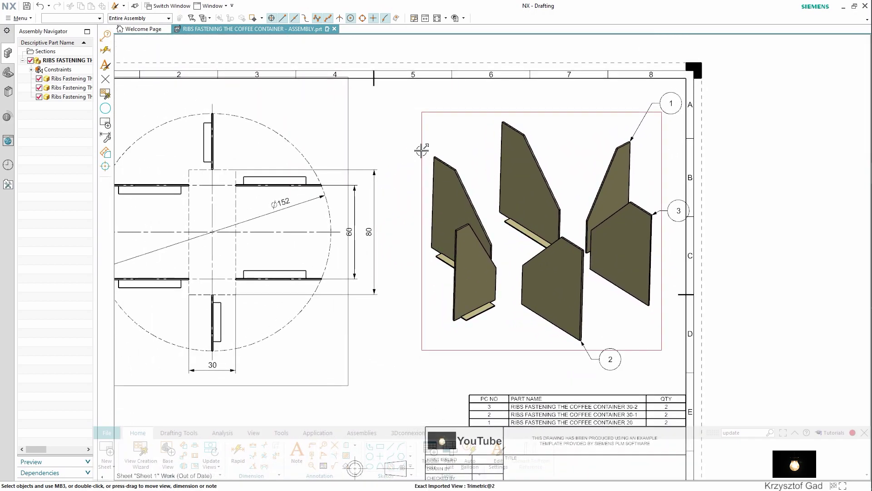
drag(414, 145, 411, 144)
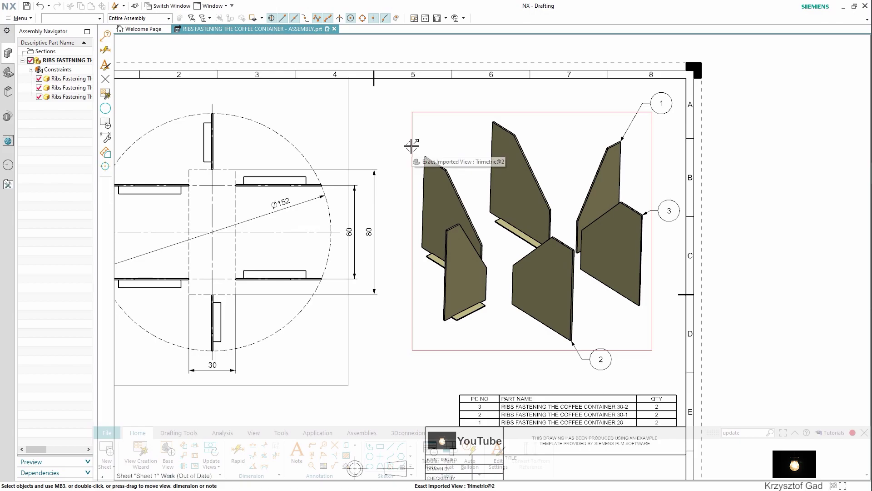
scroll(451, 296, up, 2)
scroll(452, 295, up, 1)
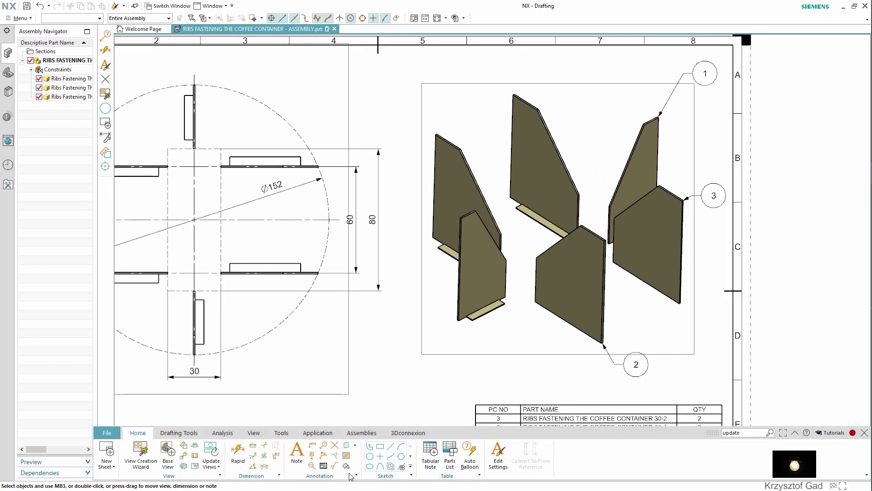
- Balloon the front left, middle and left back ribs as 1, 2 and 3
click(323, 445)
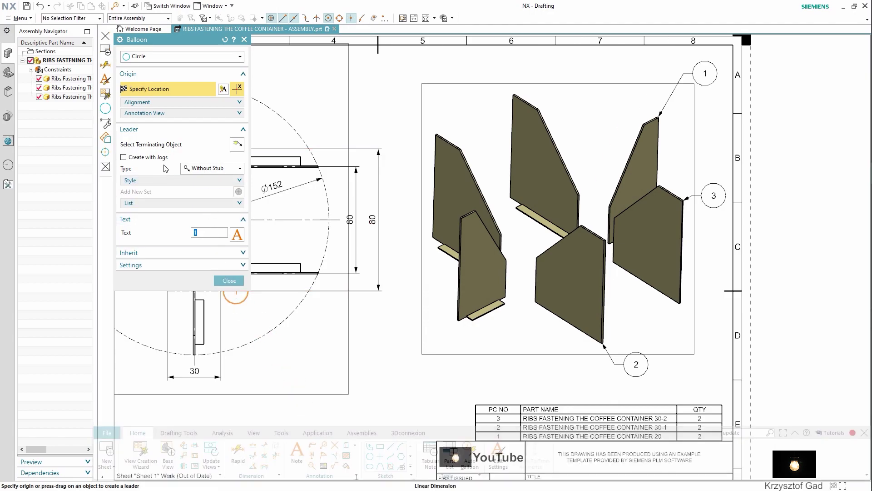
click(153, 145)
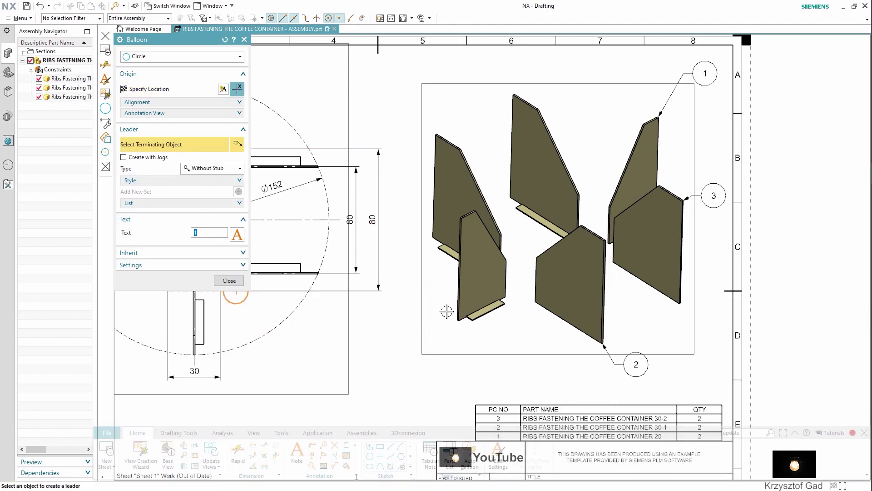
click(455, 279)
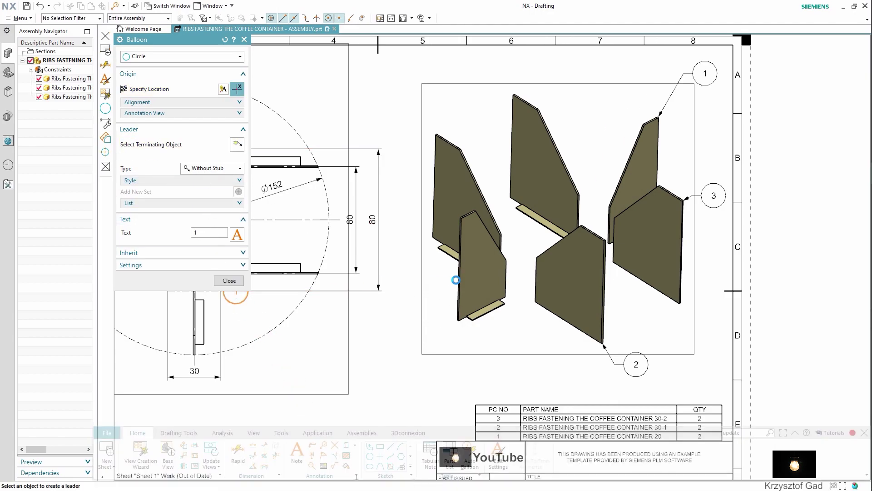
click(417, 317)
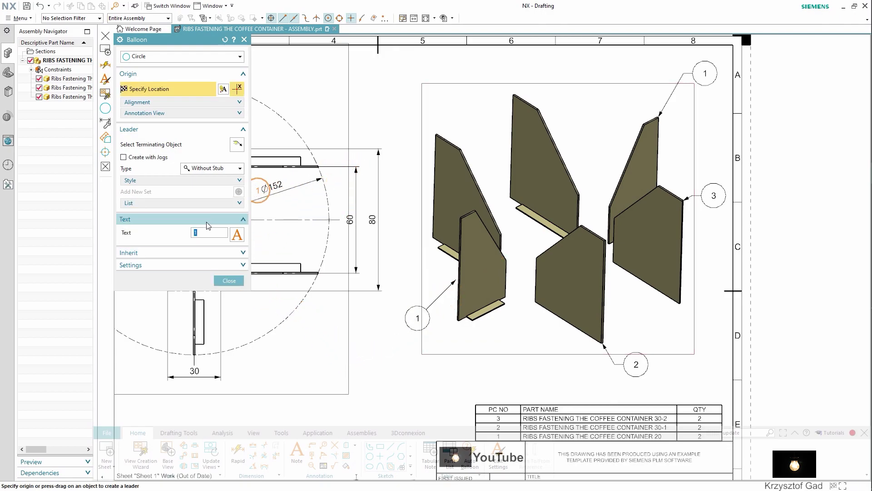
click(165, 147)
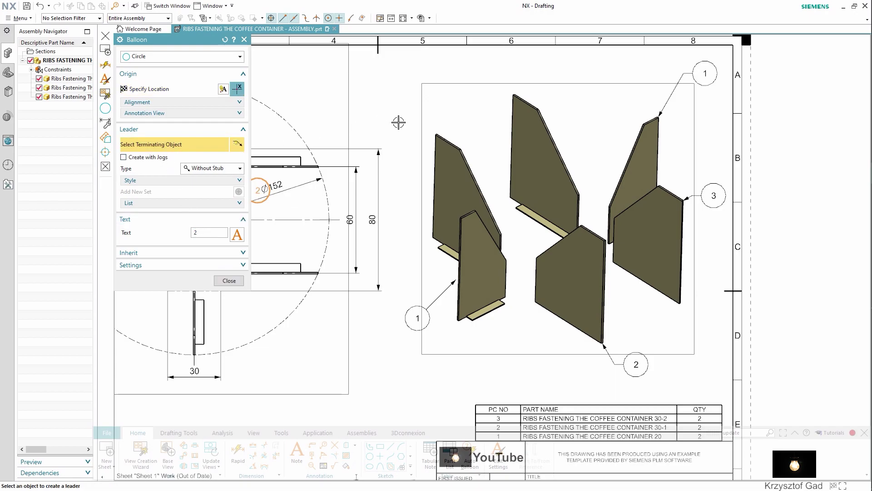
click(511, 108)
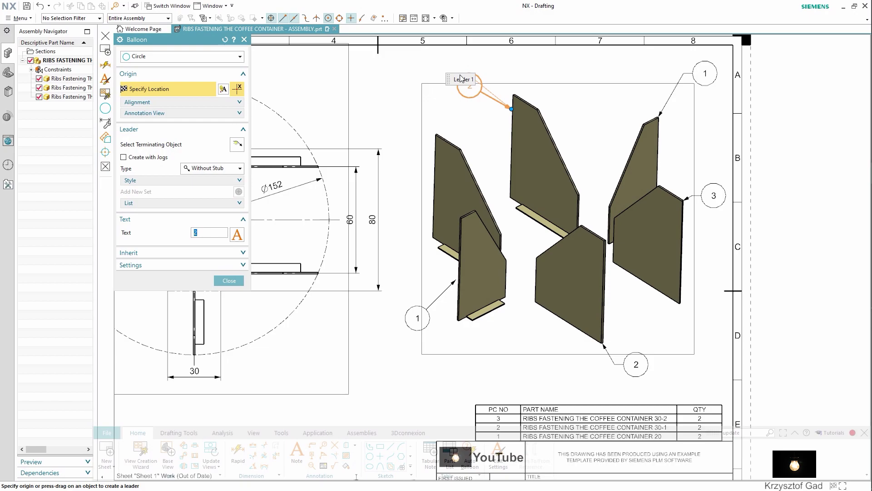
scroll(438, 85, up, 1)
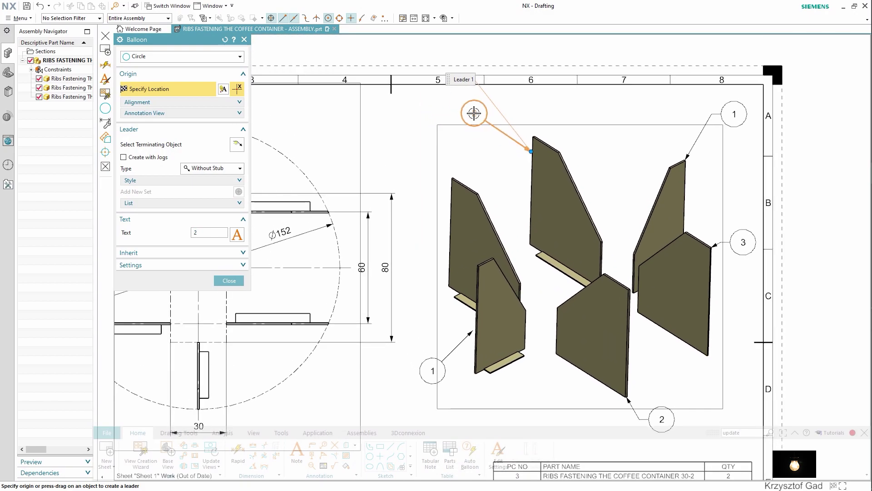
click(474, 113)
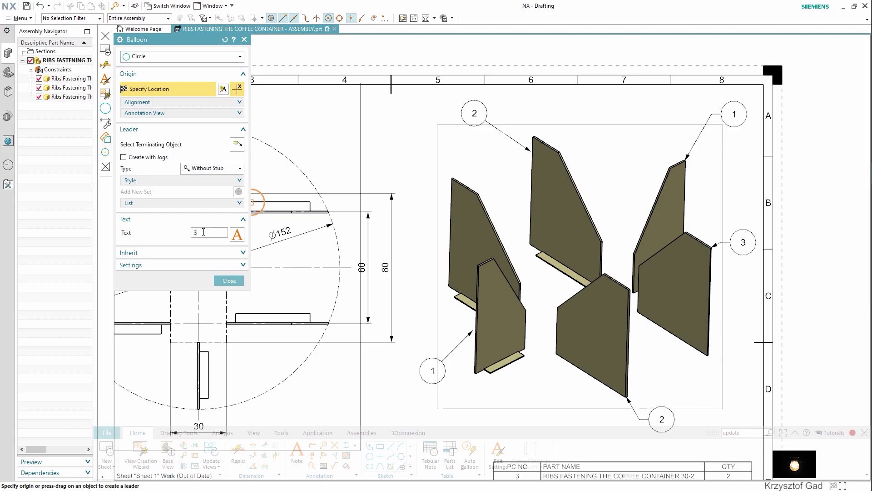
click(165, 150)
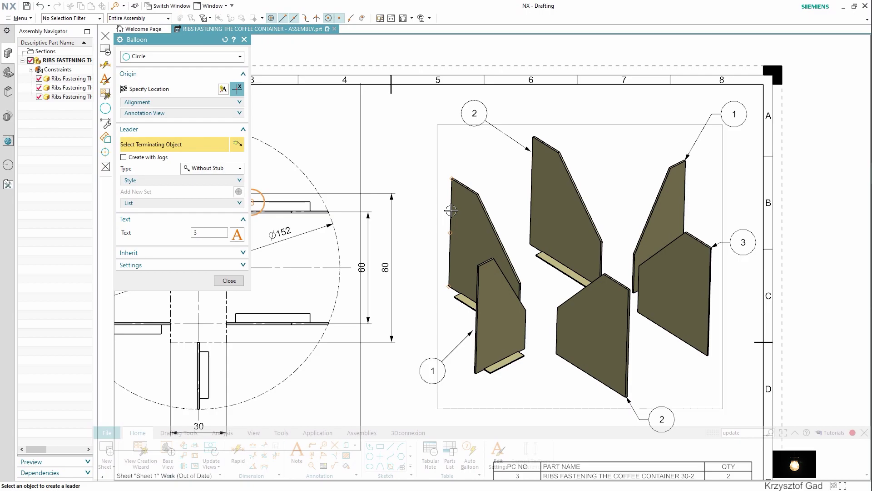
click(450, 210)
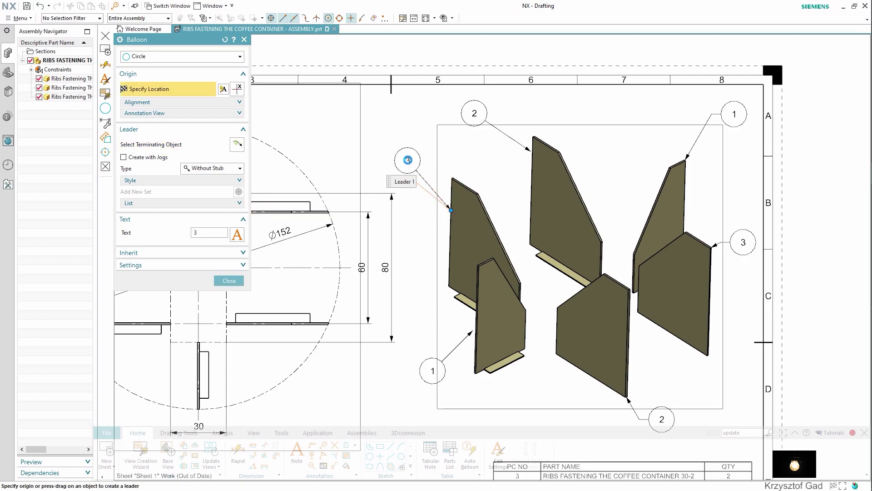
click(407, 160)
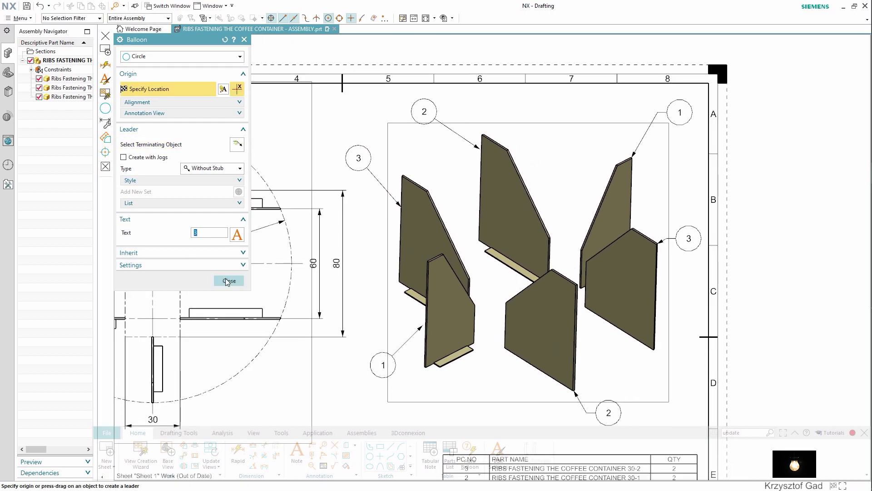
click(229, 281)
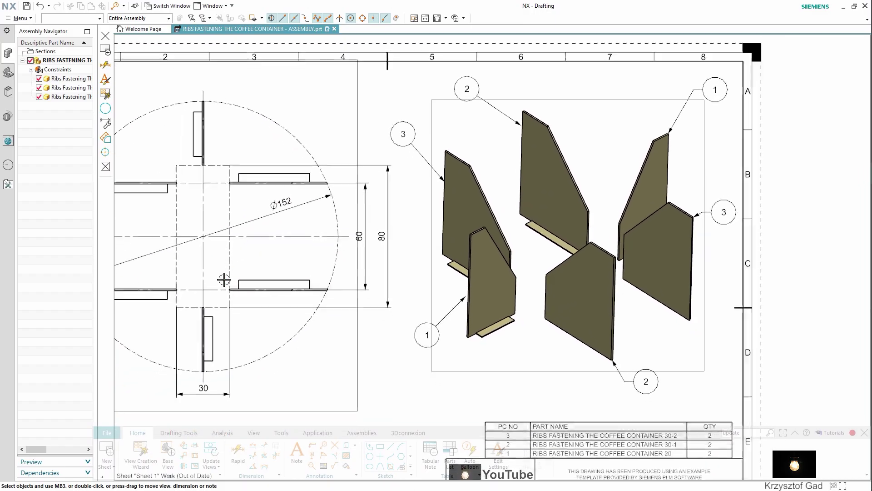
- Set the parts list Workflow Grow Direction to Down so rows read 1, 2, 3
key(ctrl+f)
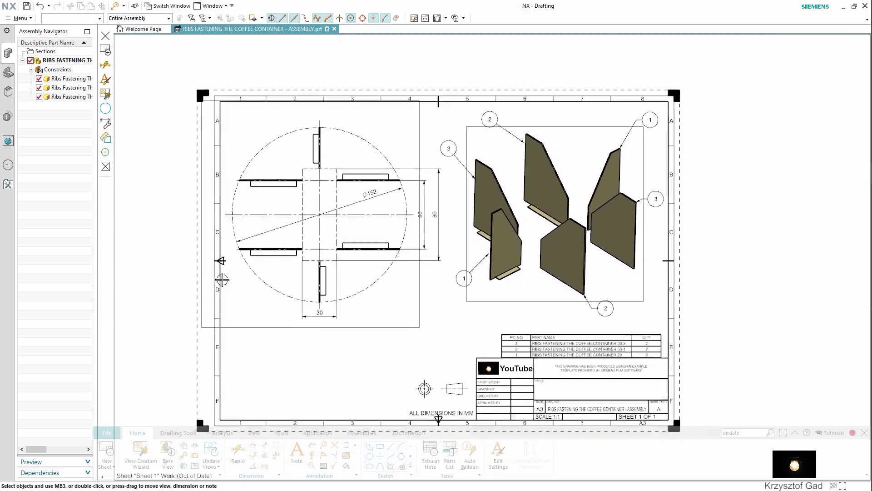
scroll(222, 280, up, 5)
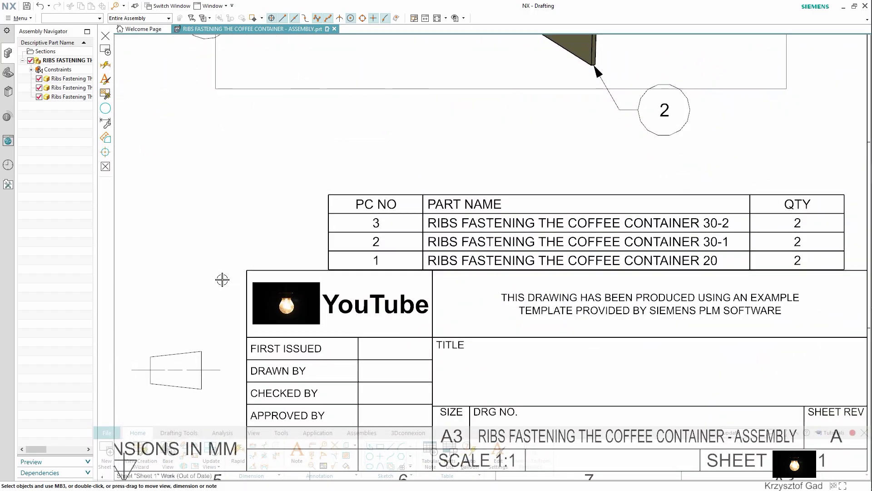
scroll(224, 279, up, 3)
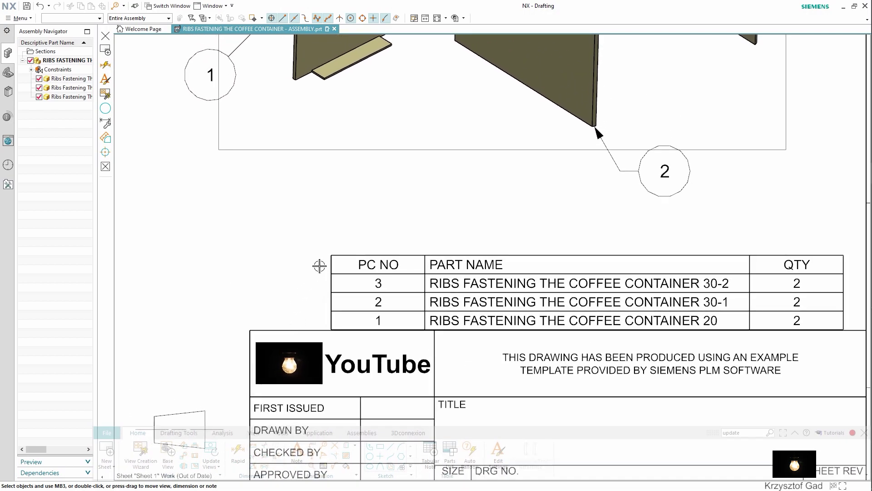
right_click(330, 253)
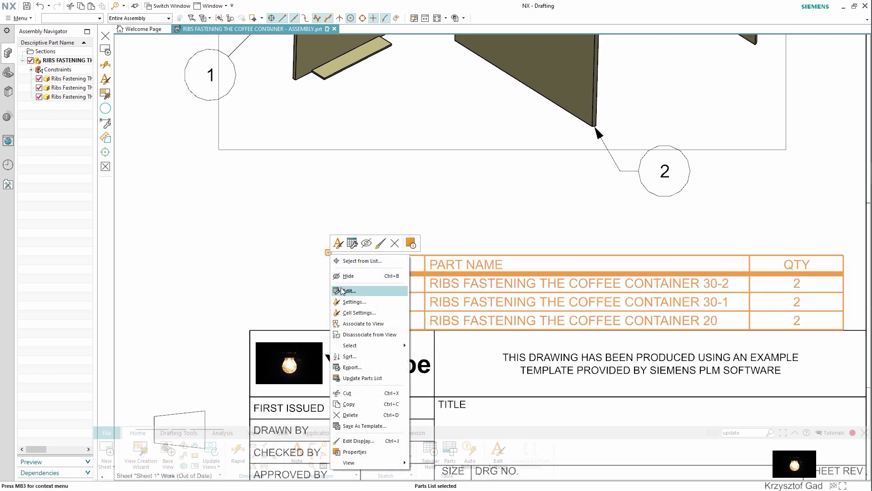
click(349, 300)
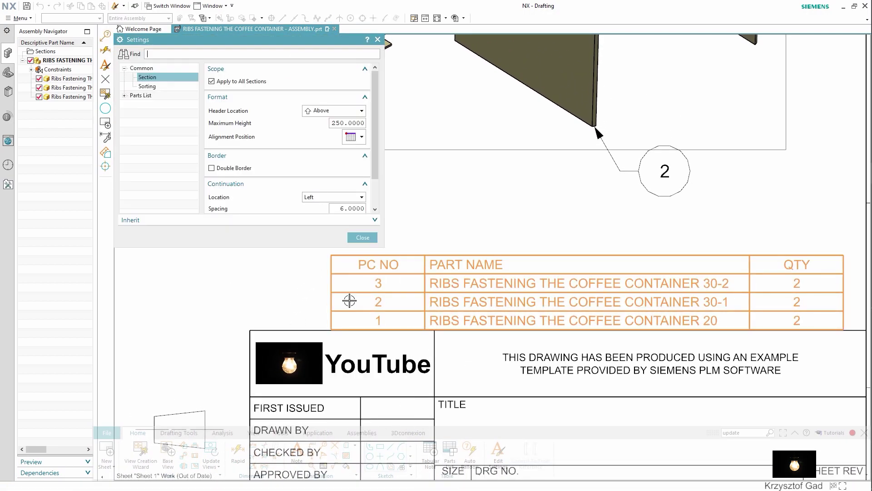
click(153, 95)
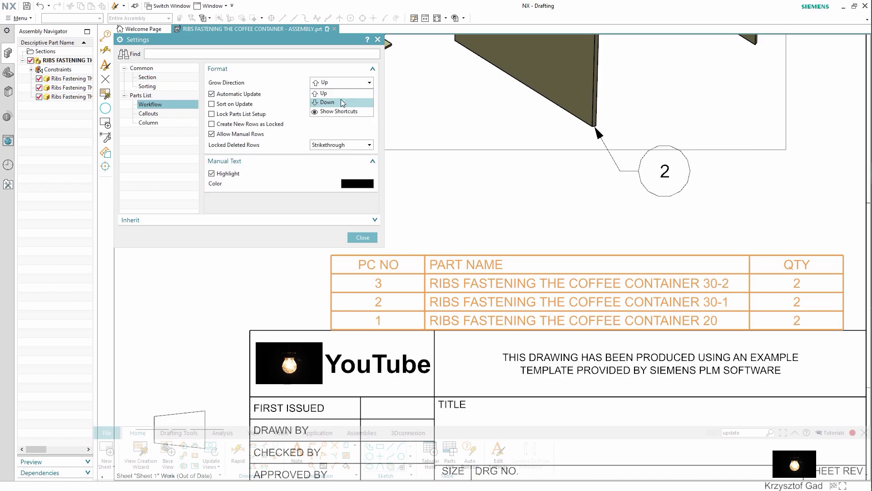
click(342, 102)
click(371, 236)
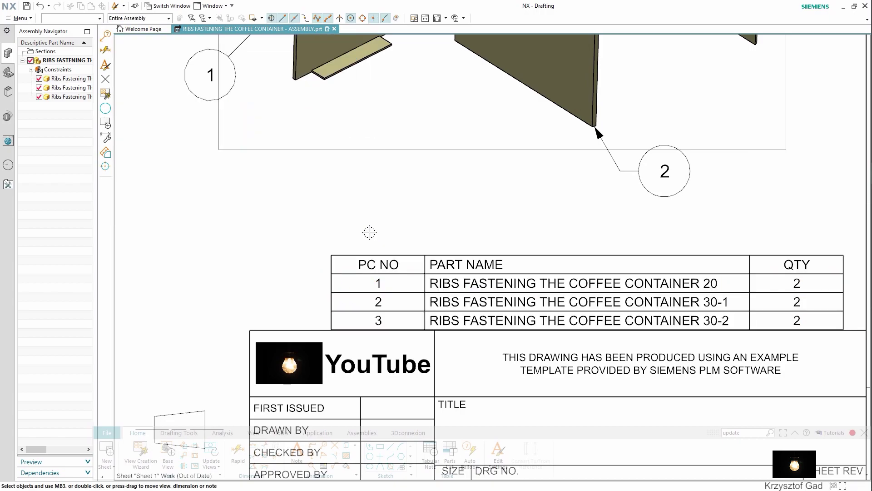
scroll(369, 232, down, 3)
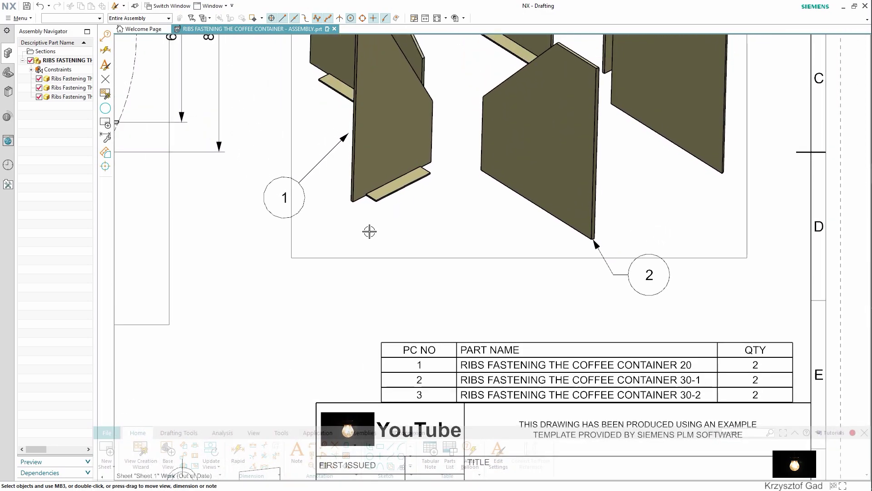
scroll(370, 233, down, 2)
scroll(369, 233, down, 2)
scroll(369, 233, down, 2)
scroll(368, 234, down, 1)
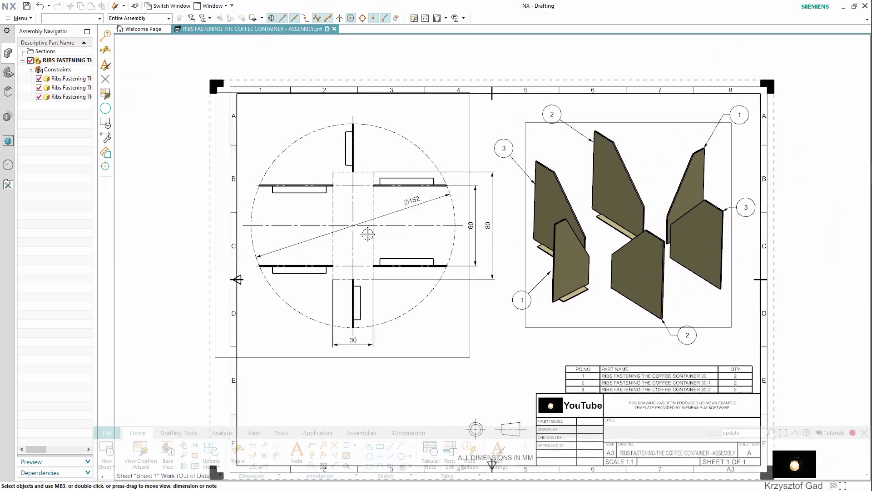
scroll(359, 229, up, 1)
click(20, 18)
mouse_move(30, 128)
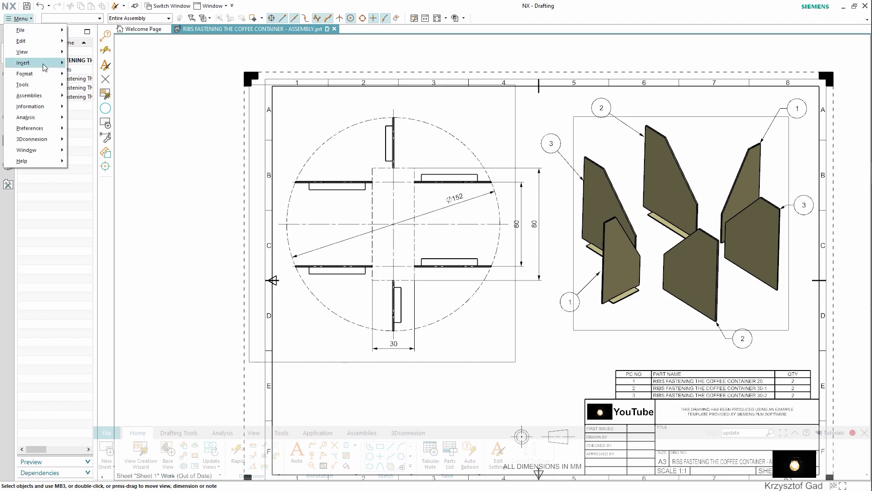
click(91, 163)
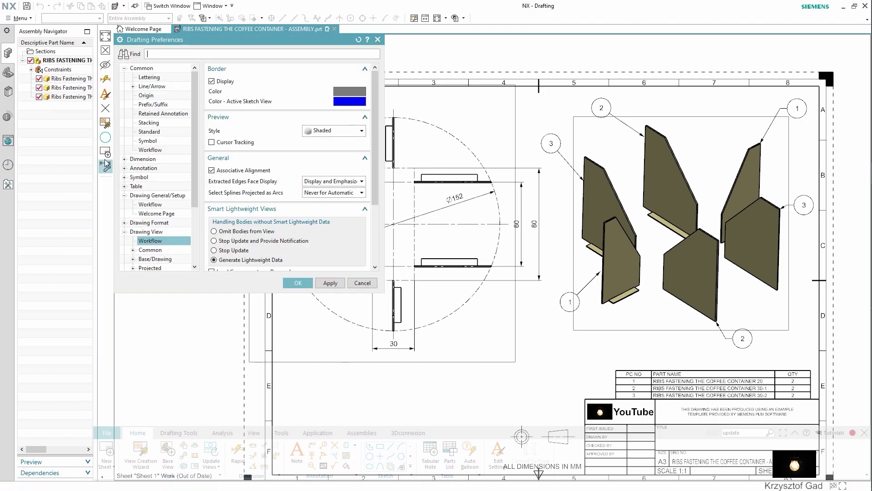
click(296, 283)
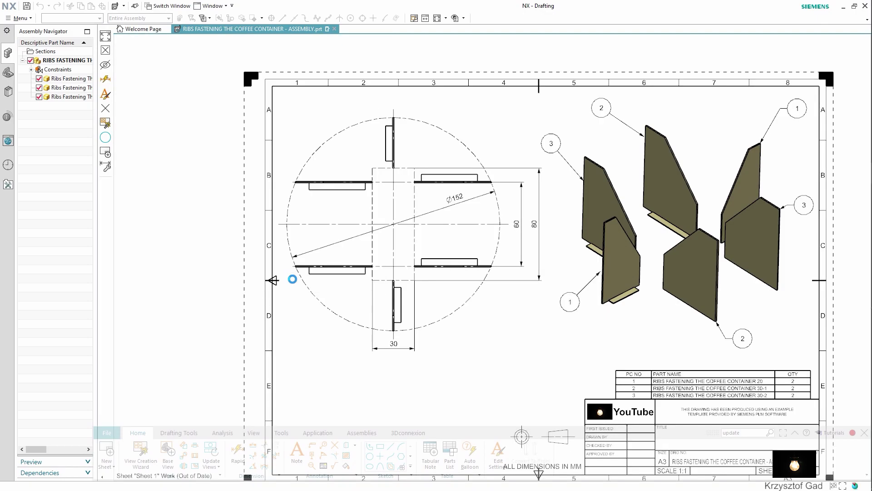
key(ctrl+f)
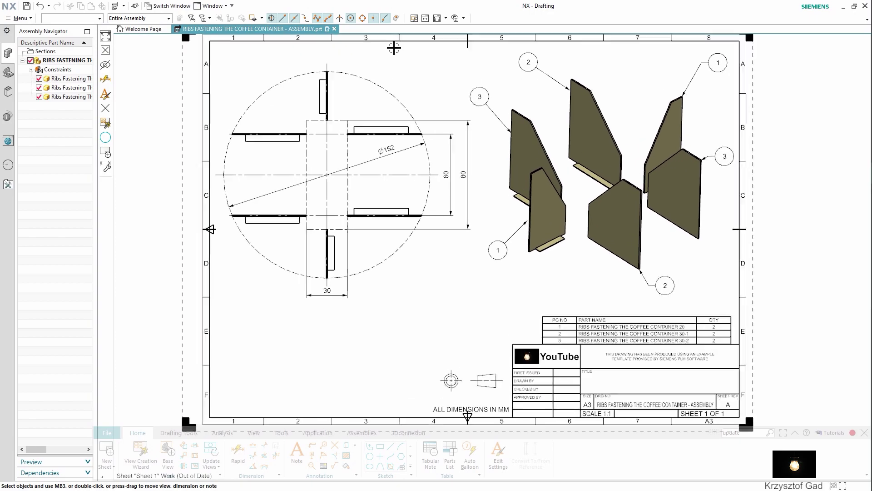
click(438, 21)
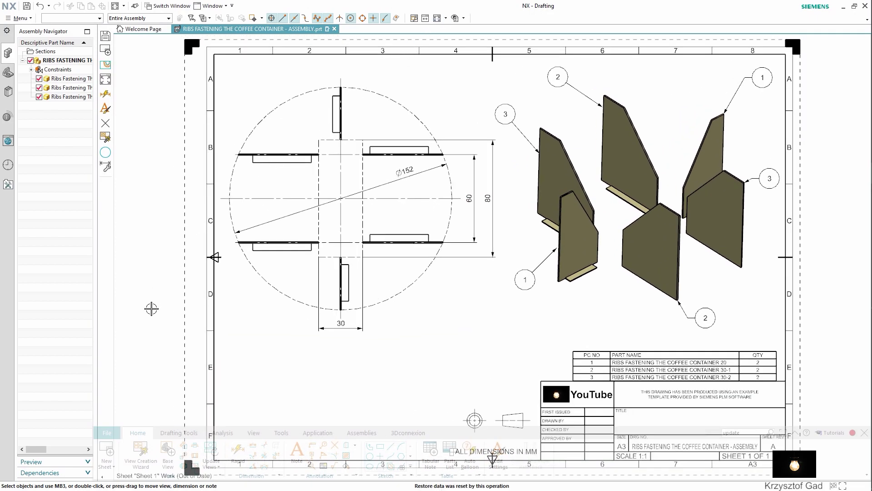